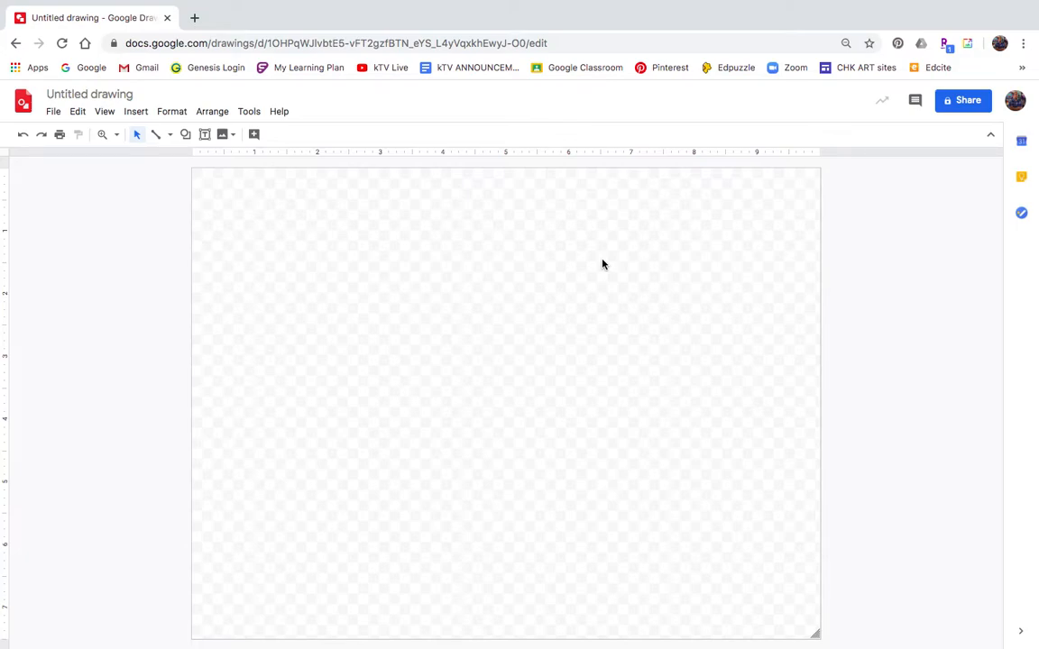
- Set the drawing's page to a custom size of 7 × 5 inches
left_click(53, 112)
left_click(133, 484)
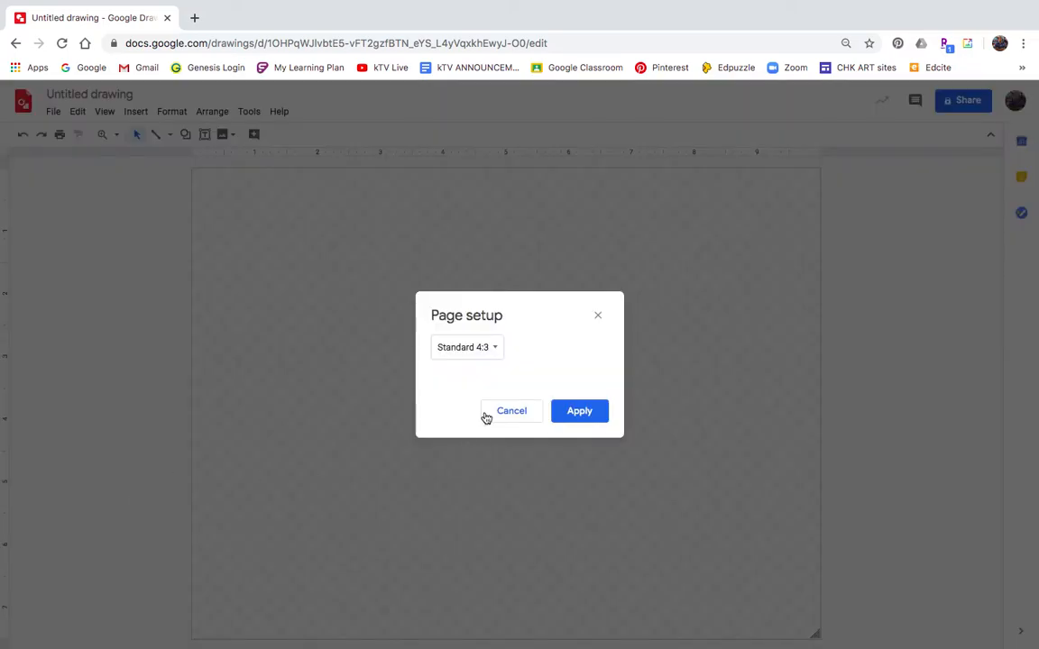
left_click(471, 353)
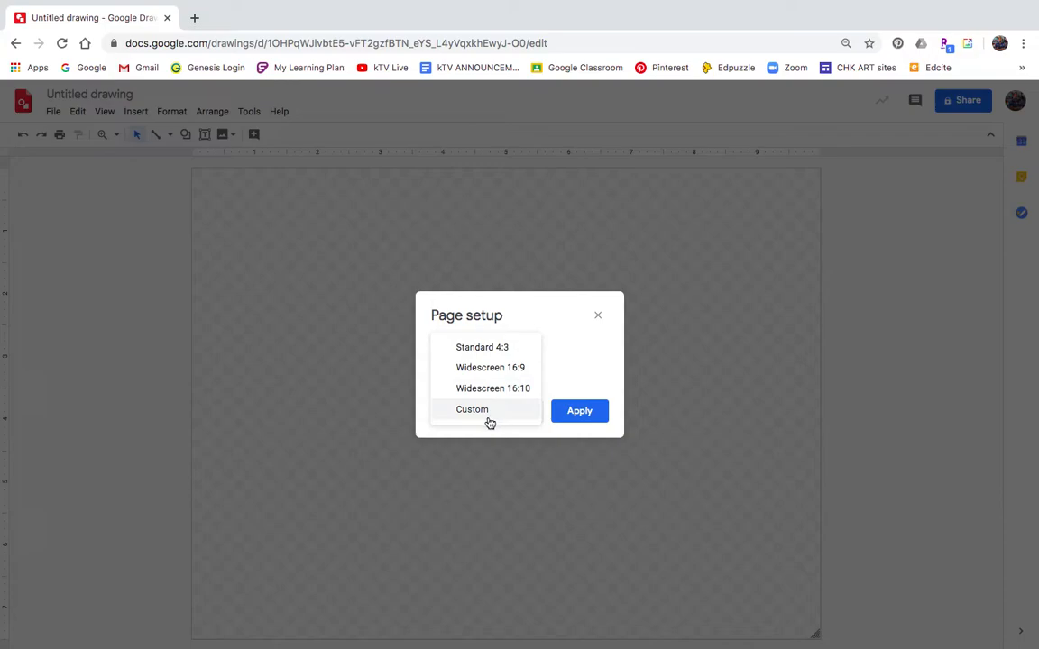
left_click(490, 420)
left_click(457, 387)
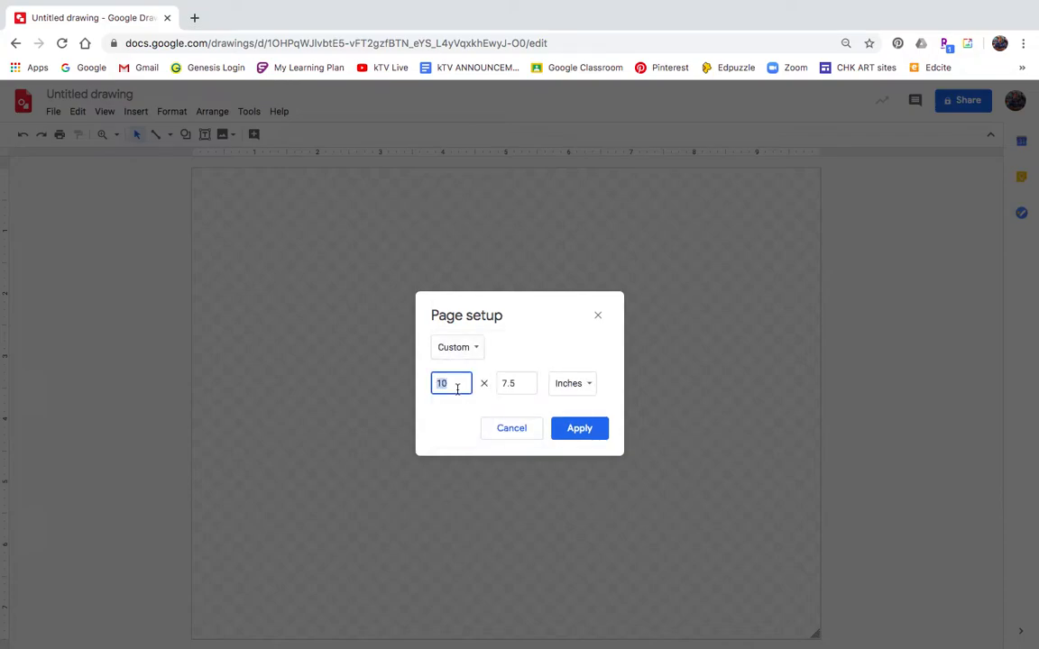
type("7")
double_click(527, 380)
type("5")
left_click(592, 430)
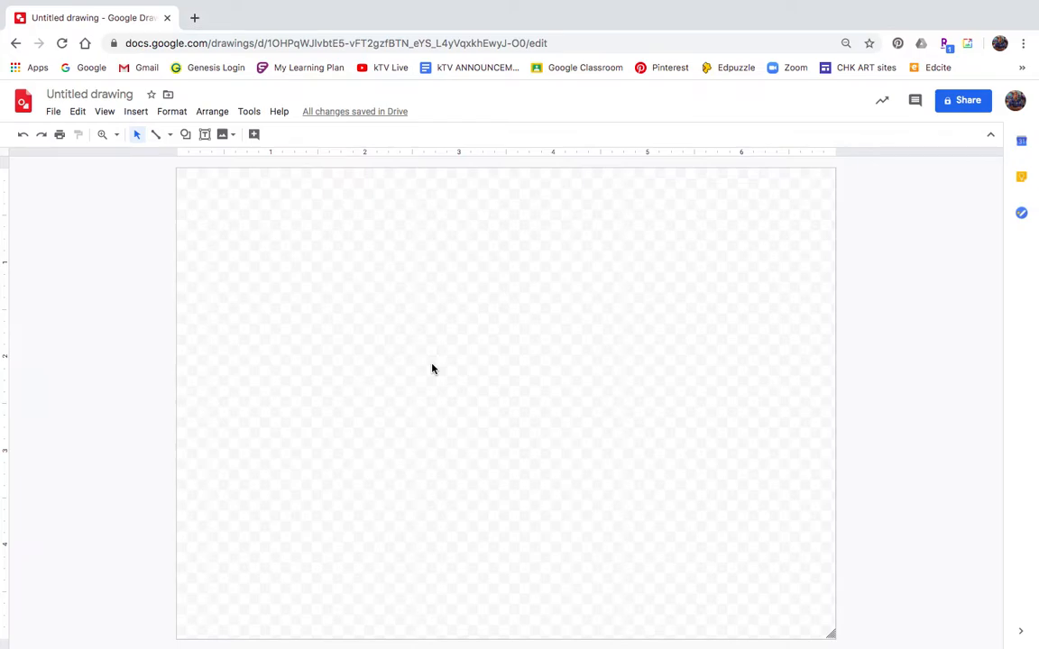
- Insert the letter H as word art on the blank page
left_click(138, 113)
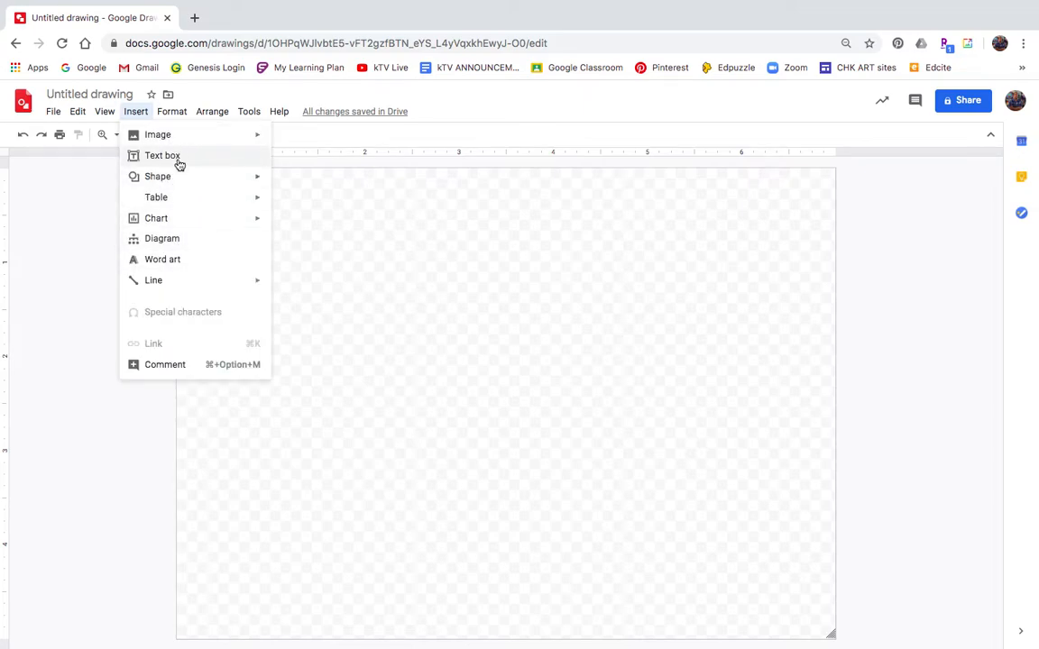
left_click(180, 260)
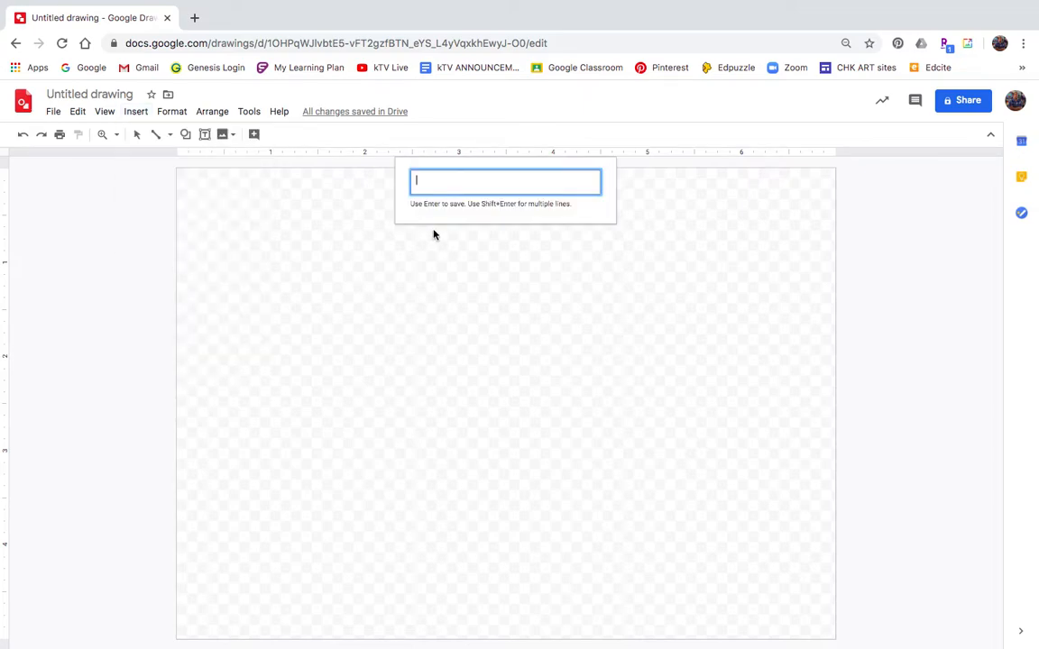
key("shift+Return")
type("H")
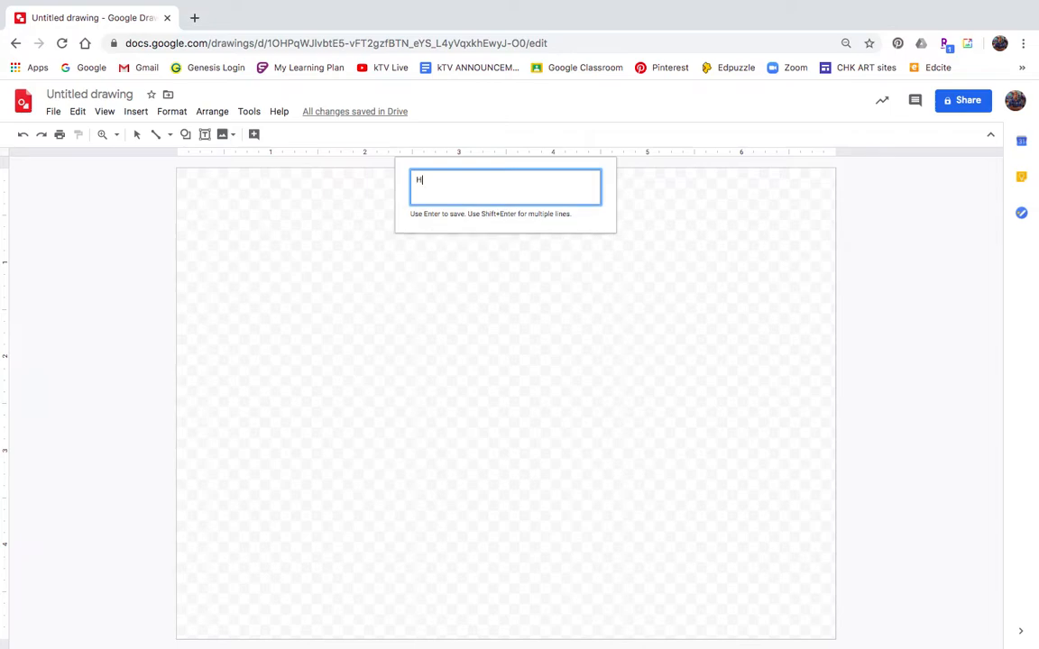
key("Return")
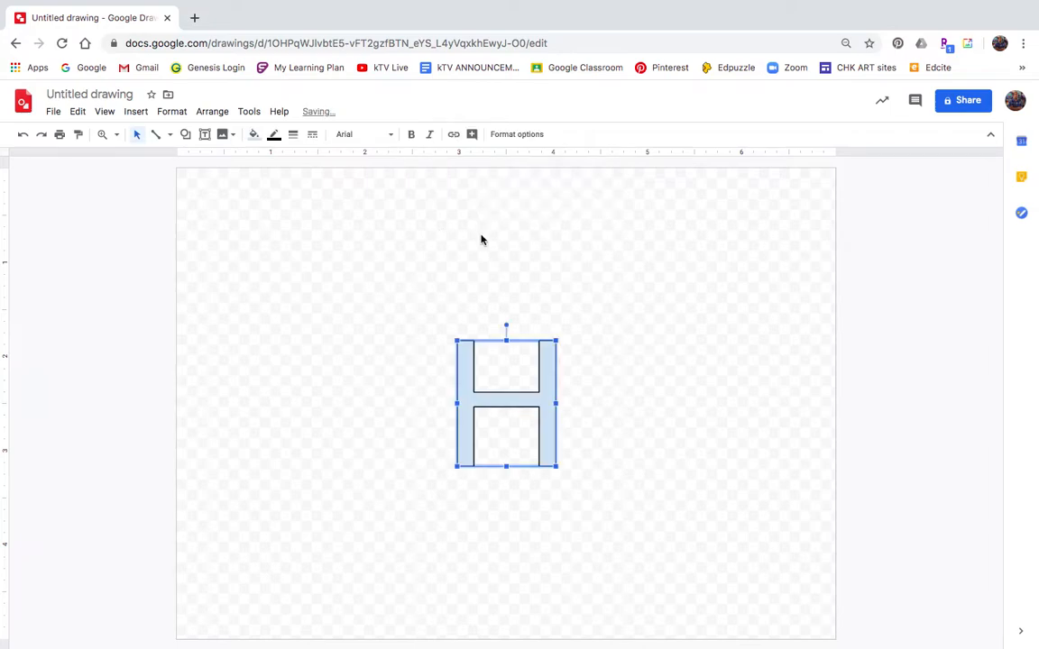
- Insert the letter O as separate word art and place it just right of the H
left_click(143, 112)
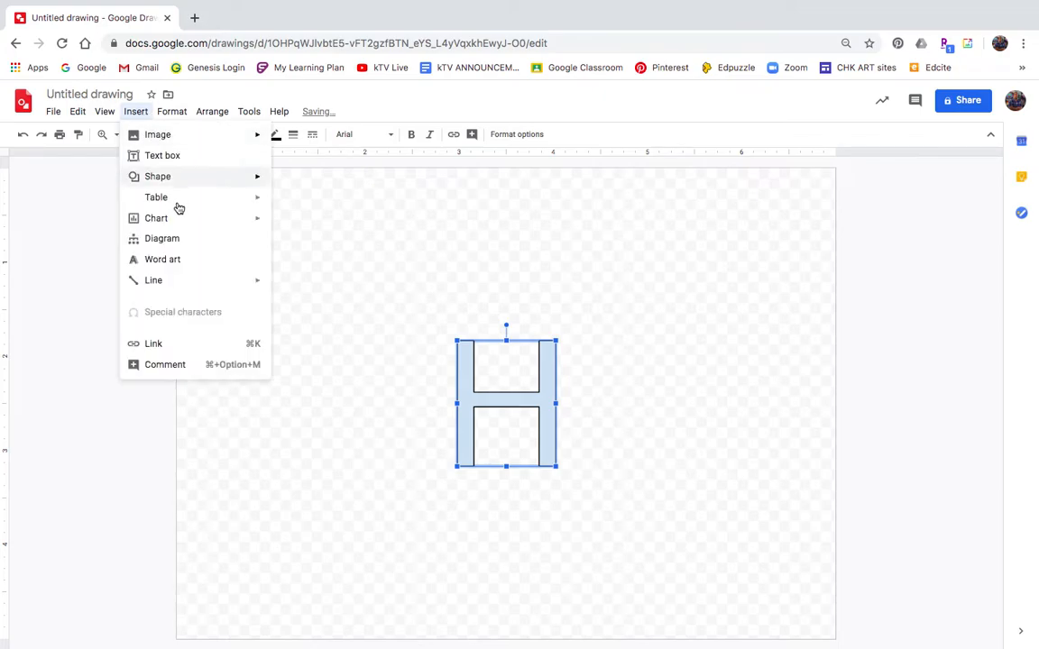
left_click(167, 260)
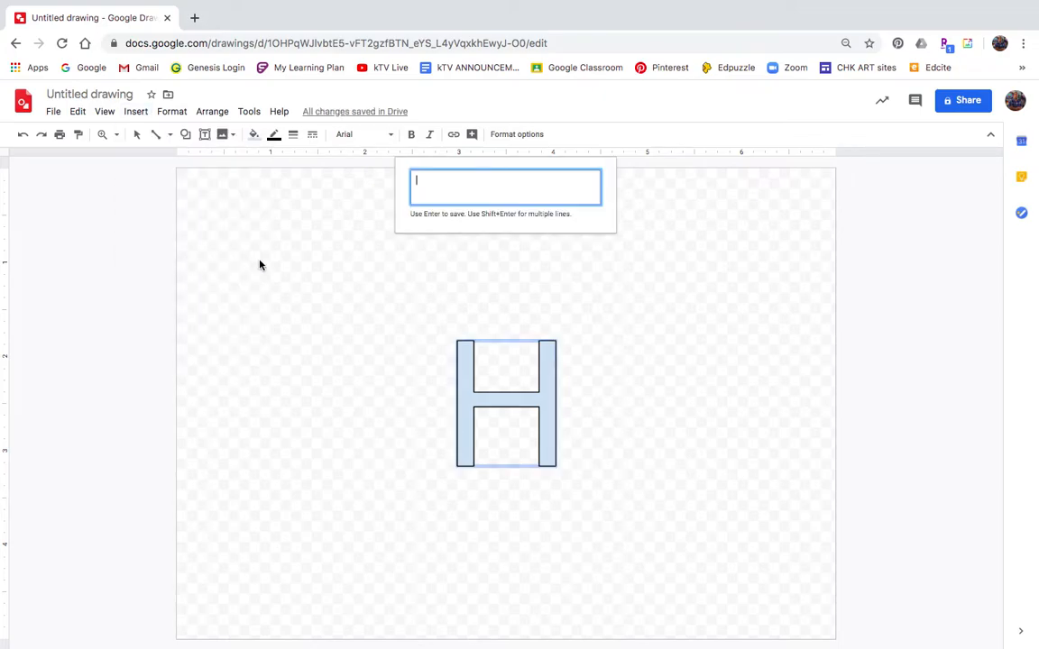
type("o")
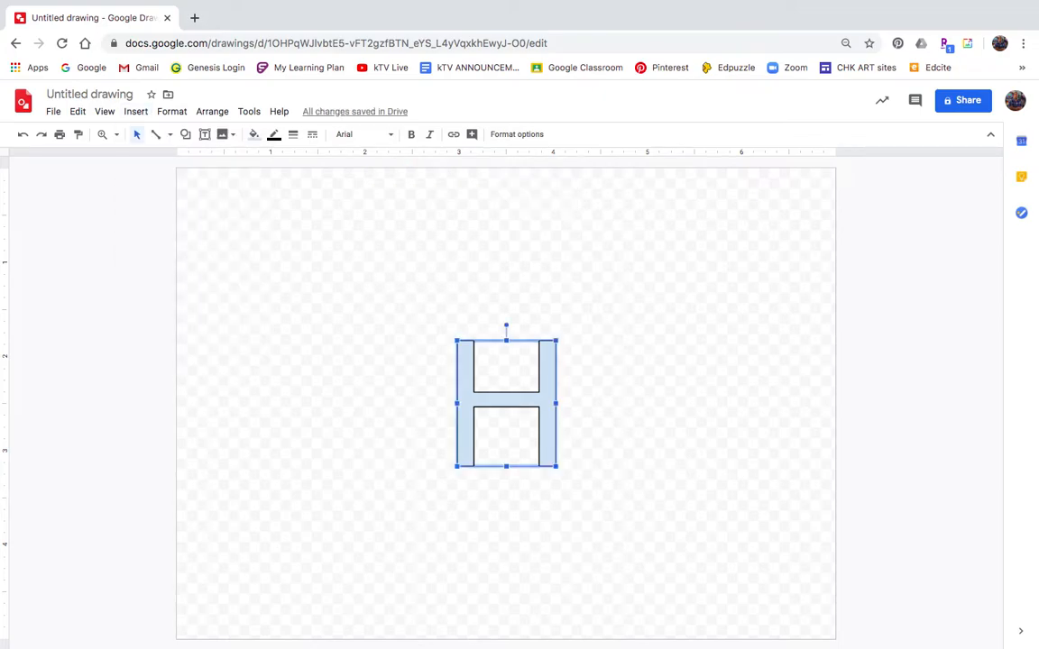
key("Return")
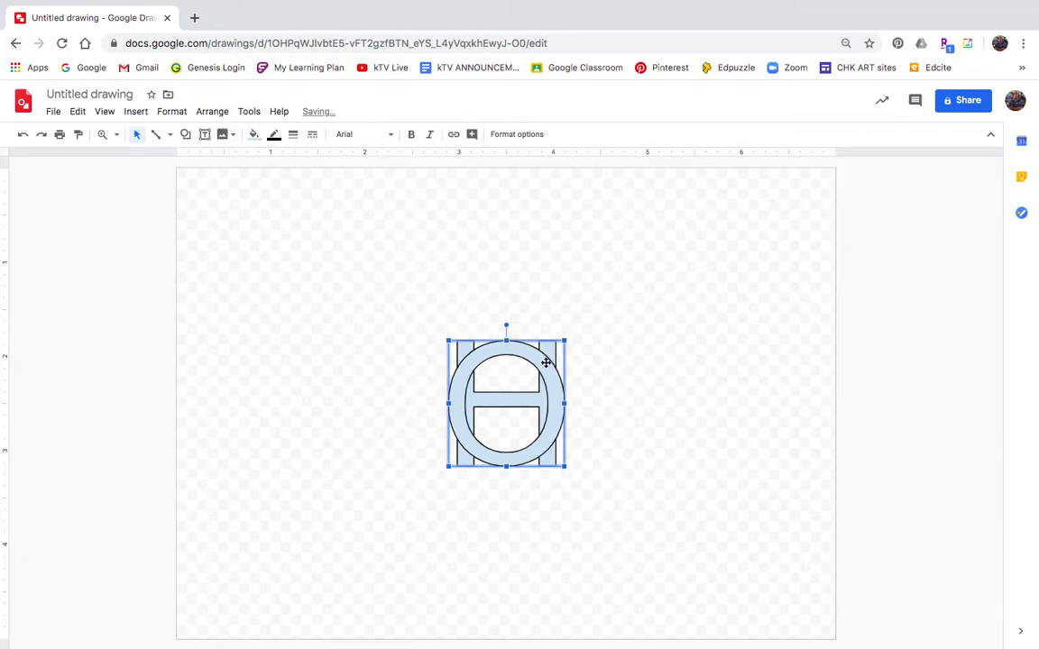
left_click_drag(546, 361, 668, 370)
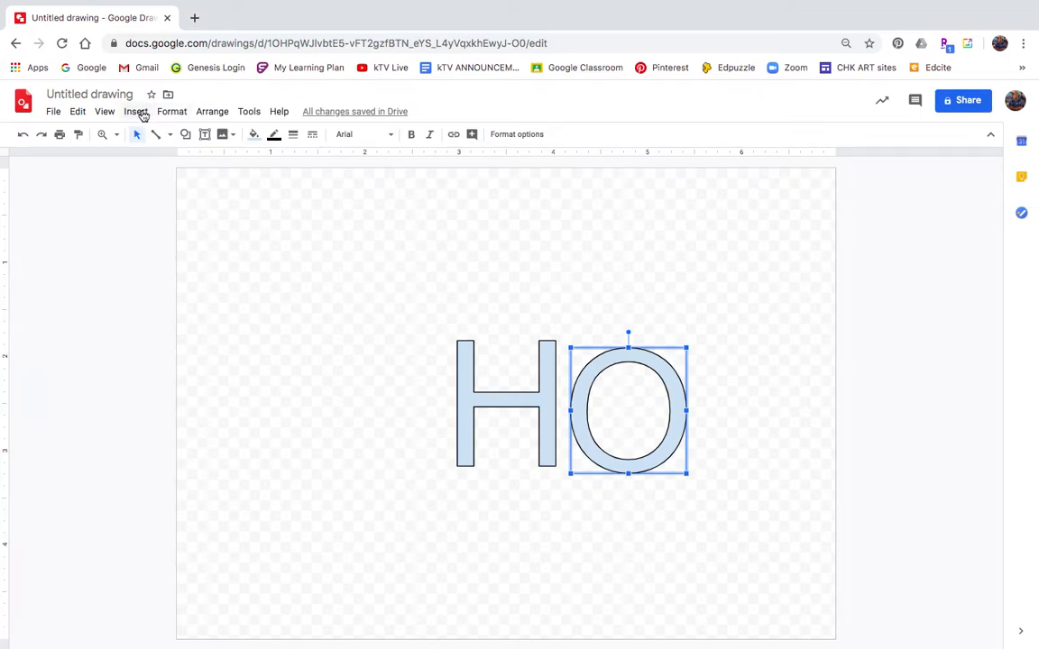
- Insert the letter P as separate word art and place it against the right side of the O
left_click(137, 112)
left_click(188, 261)
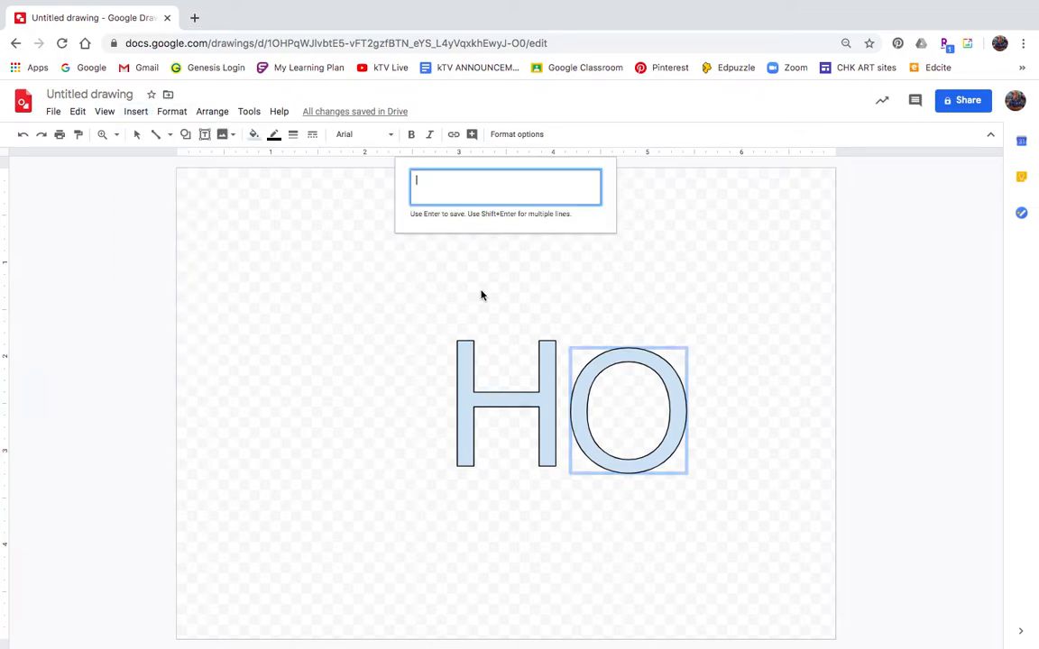
key("Return")
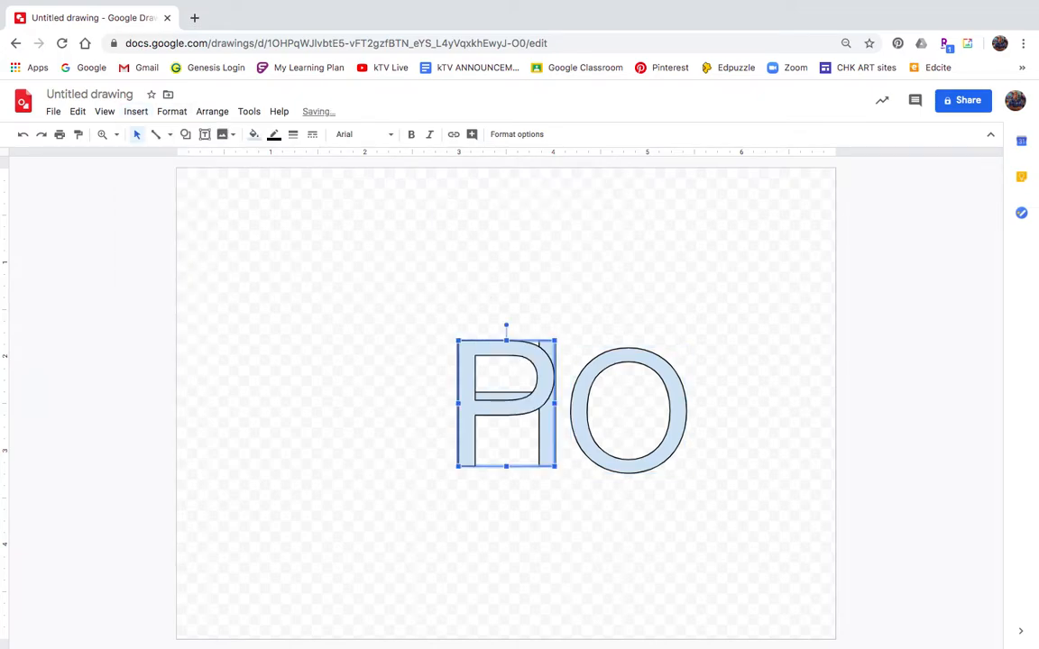
left_click_drag(742, 397, 772, 398)
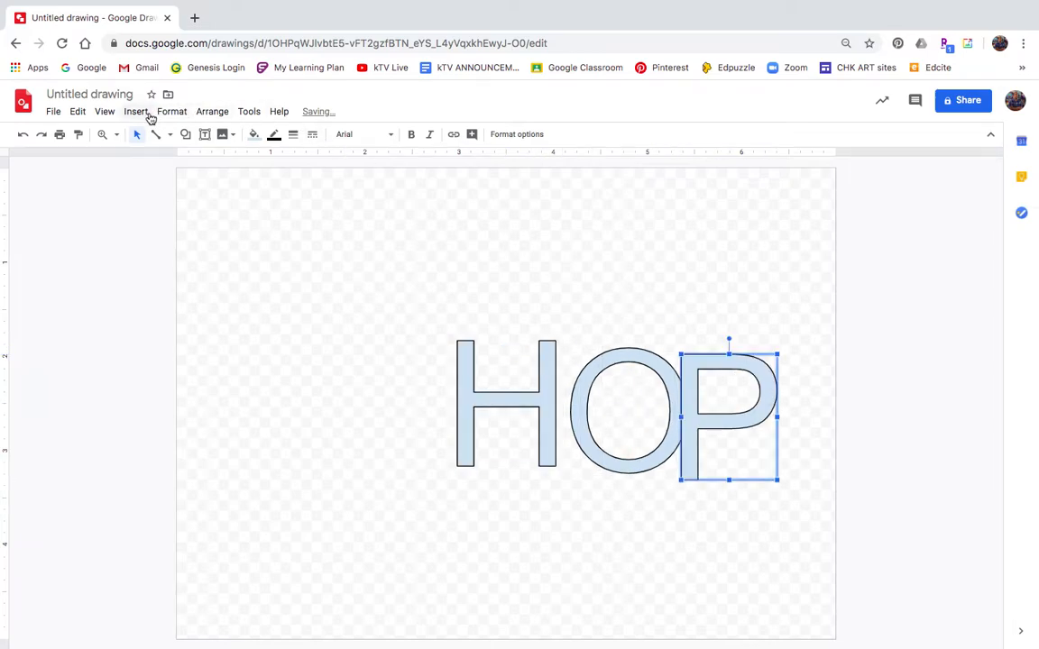
- Insert the letter E as separate word art and place it below and right of the P
left_click(140, 113)
left_click(162, 260)
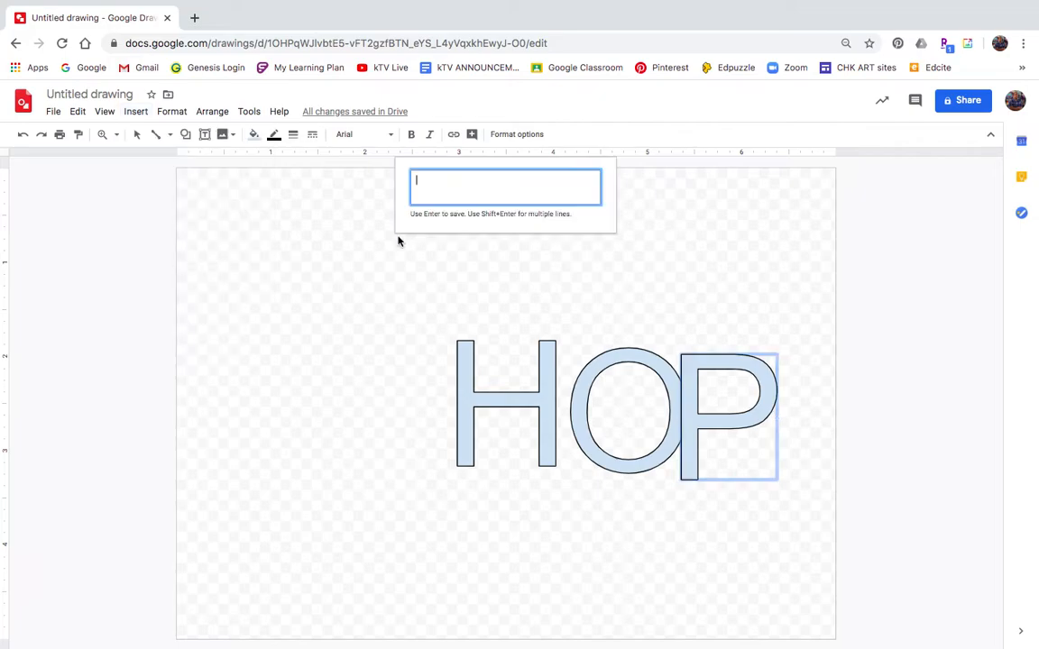
type("E")
key("Return")
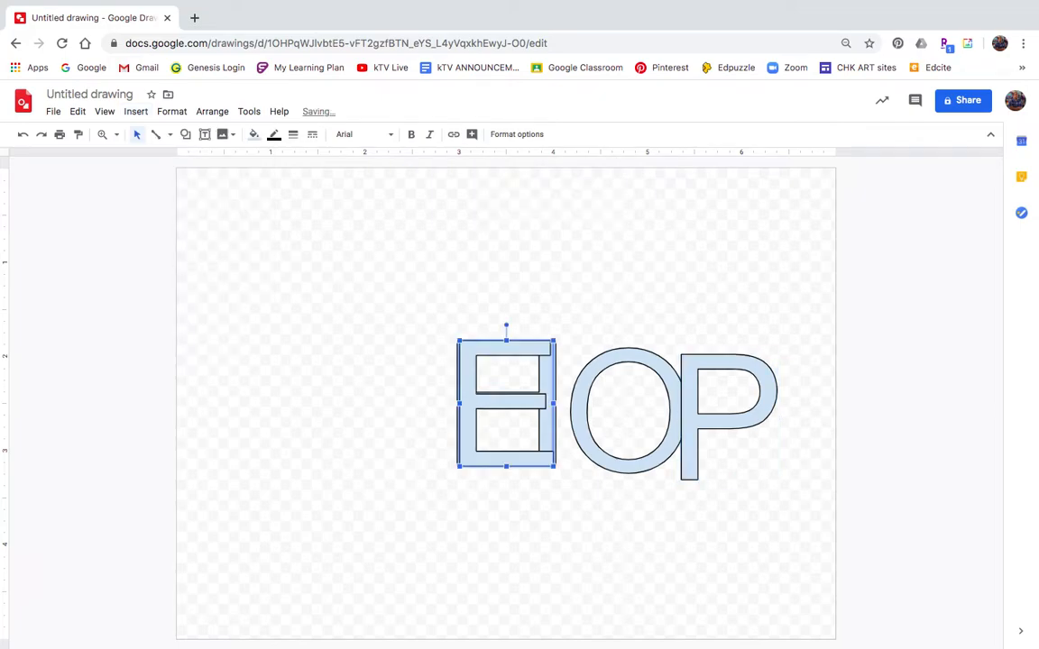
left_click_drag(500, 352, 768, 449)
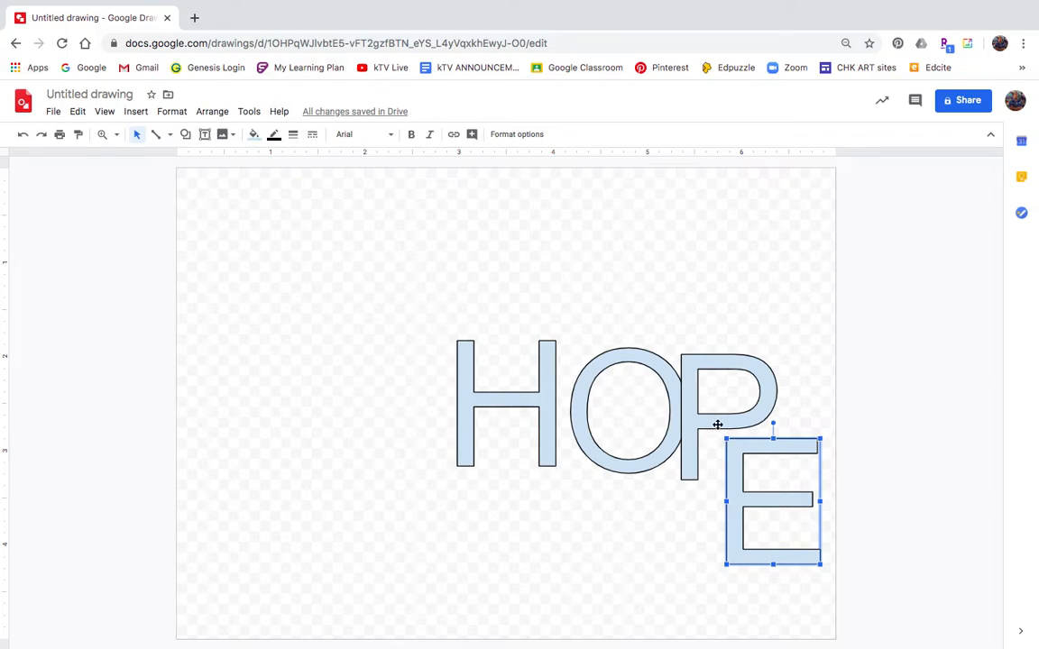
- Select all four letters together, move them toward the page centre and enlarge them to fill most of the page
left_click(471, 394)
left_click_drag(471, 394, 829, 598)
left_click(450, 295)
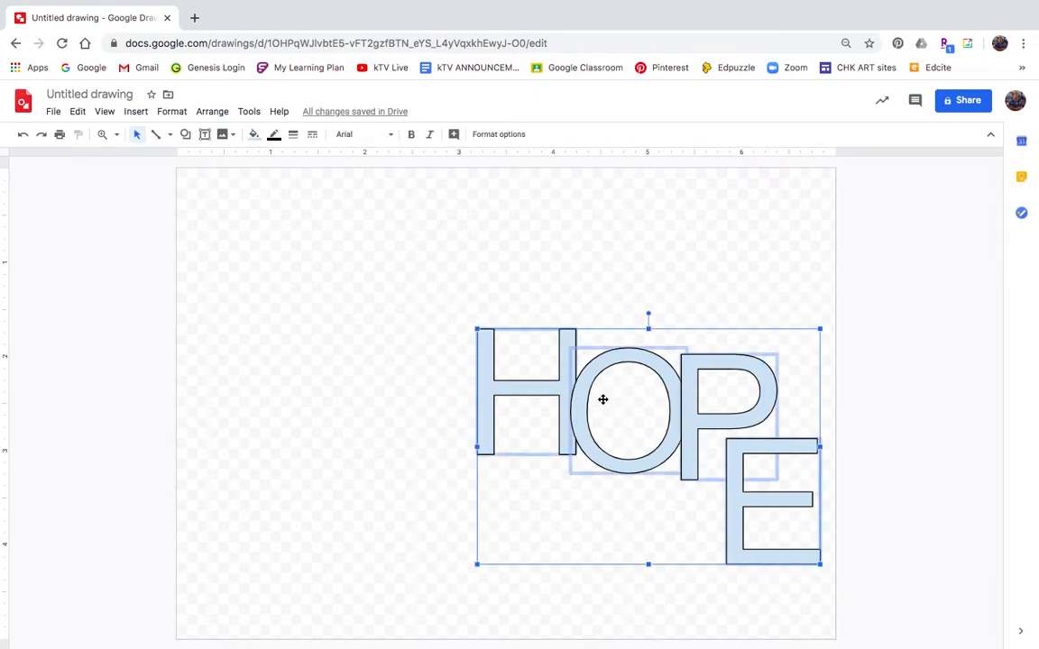
left_click_drag(582, 402, 431, 353)
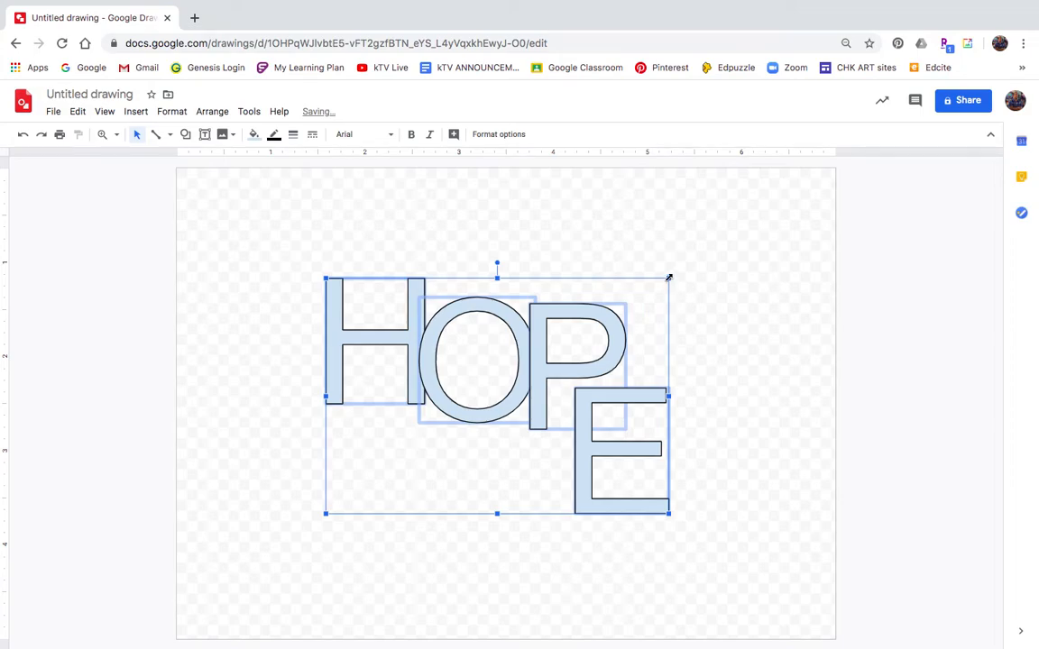
left_click_drag(703, 254, 791, 190)
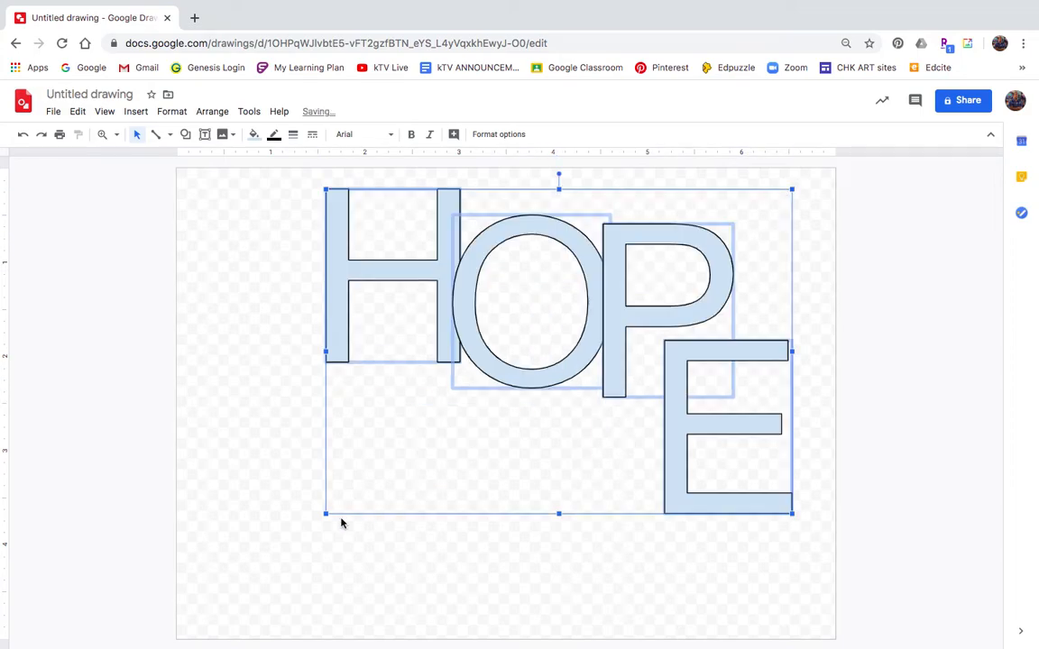
left_click_drag(311, 517, 259, 549)
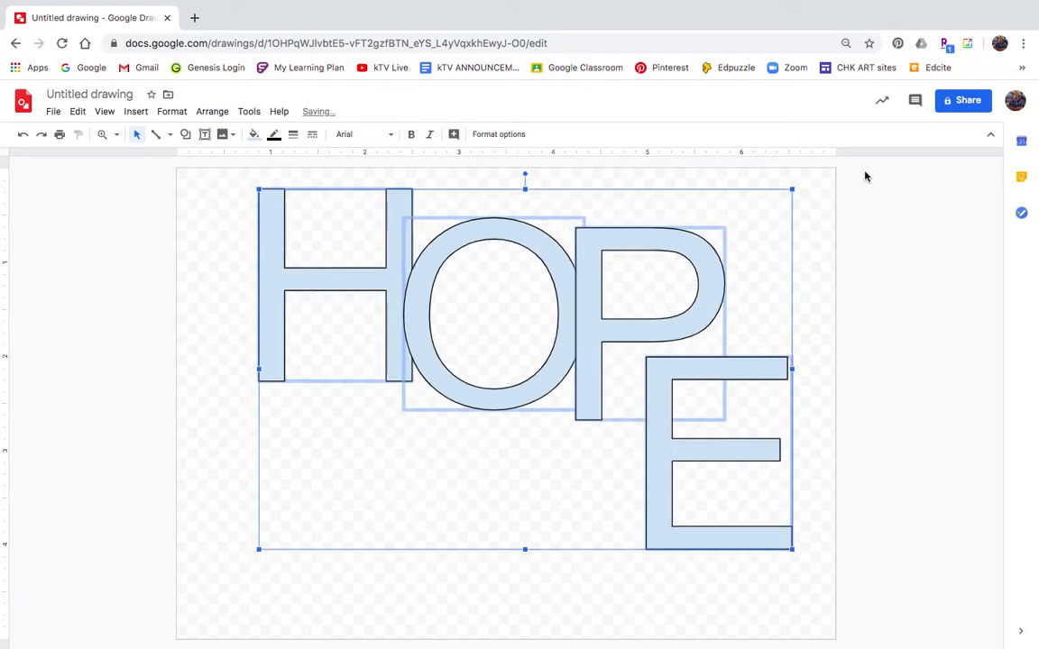
left_click_drag(792, 190, 781, 206)
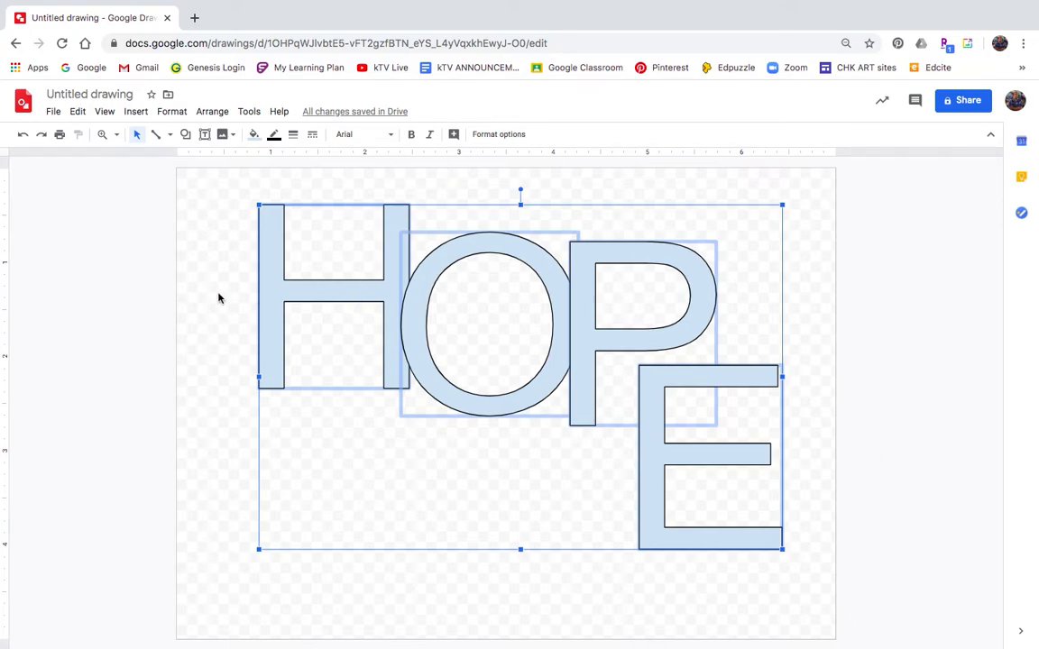
left_click(197, 266)
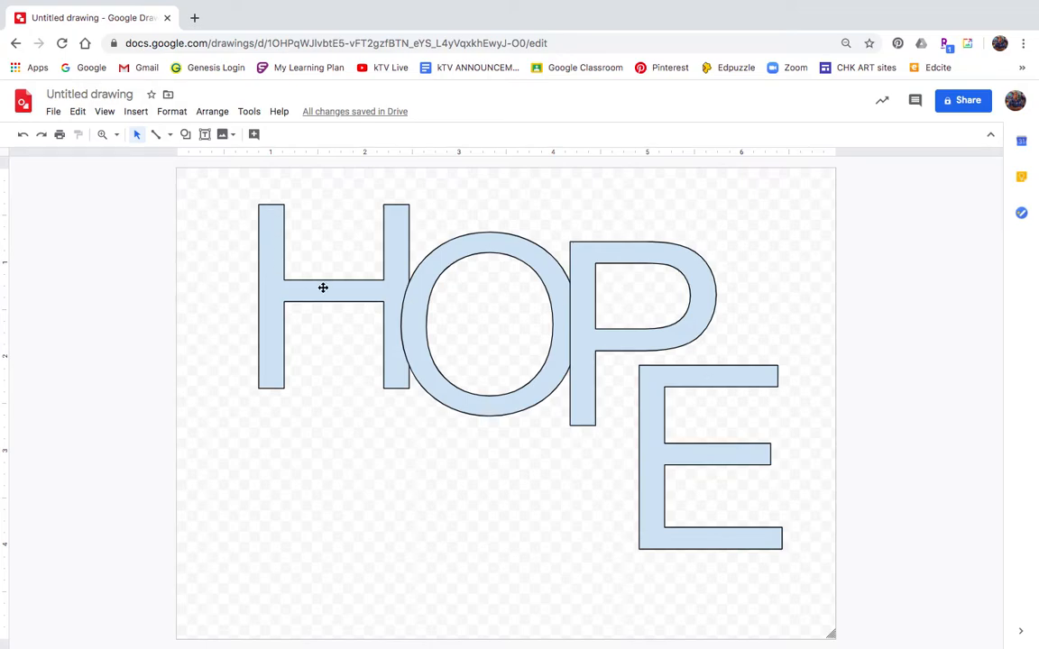
- Enlarge the H toward its lower-left corner and tilt it slightly counterclockwise
left_click(352, 293)
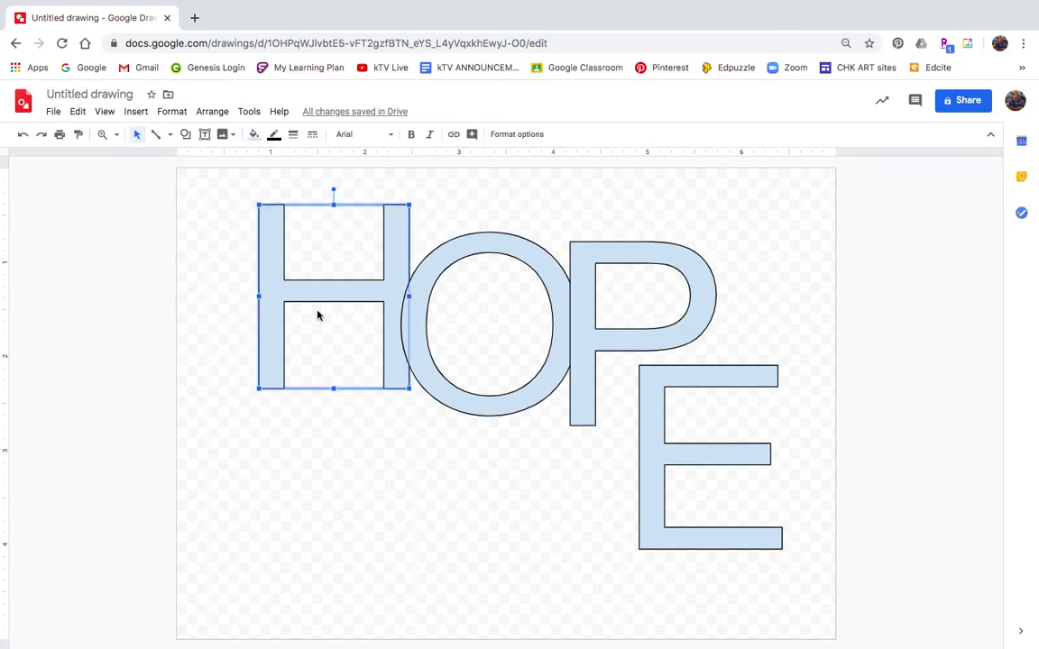
left_click_drag(258, 389, 224, 448)
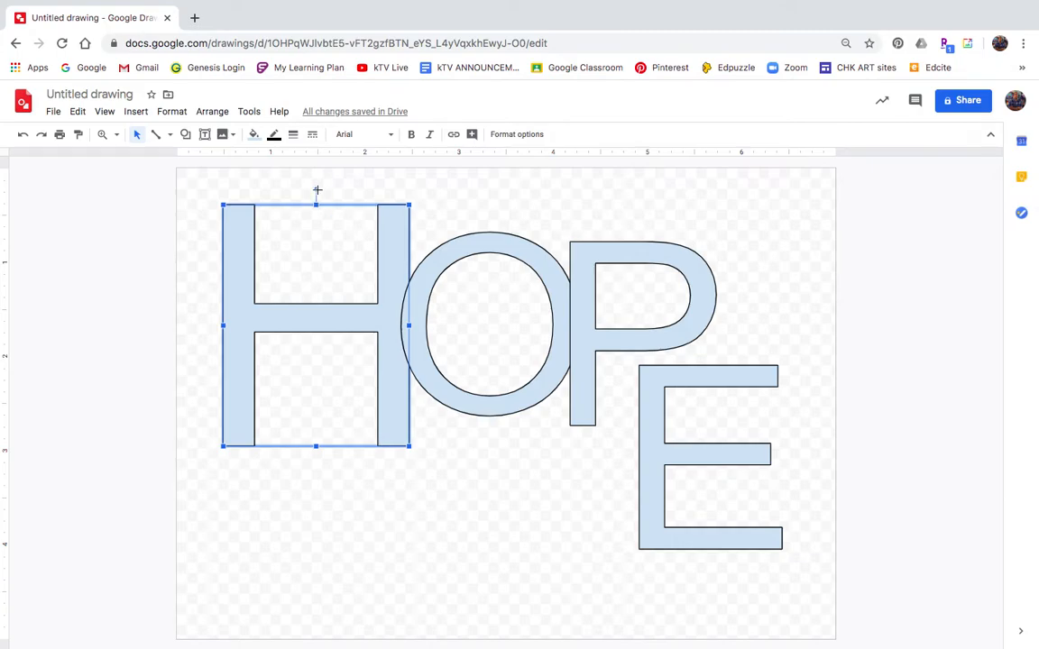
left_click_drag(317, 190, 286, 197)
- Shrink the O and overlap it with the H's right leg, and tilt the P clockwise against the O's right side
left_click(514, 247)
left_click_drag(399, 232, 428, 253)
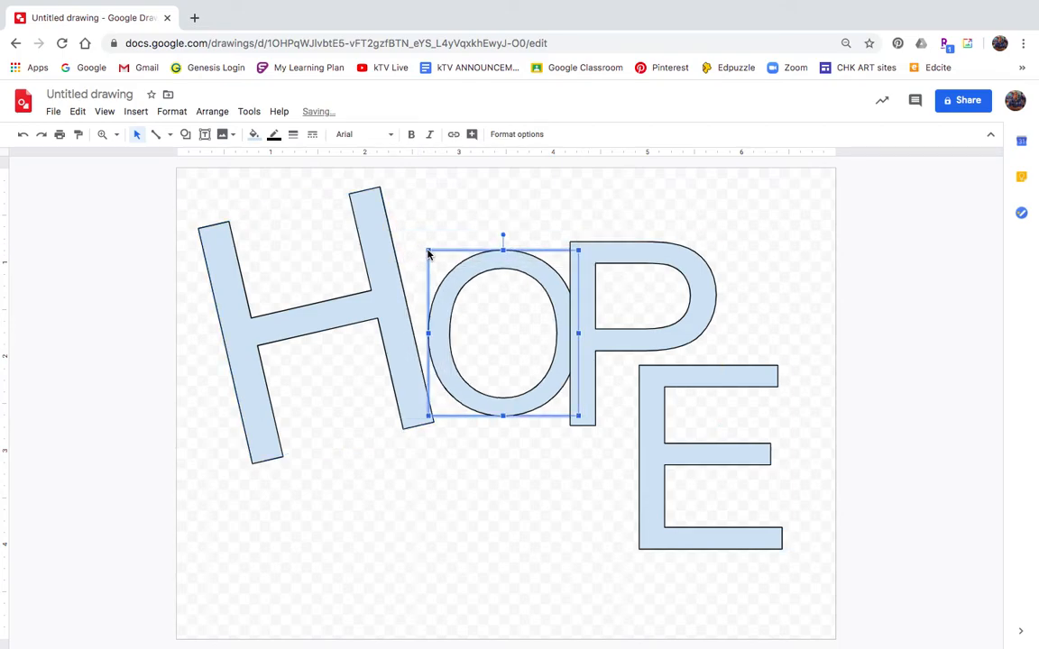
left_click_drag(502, 233, 456, 273)
left_click(652, 252)
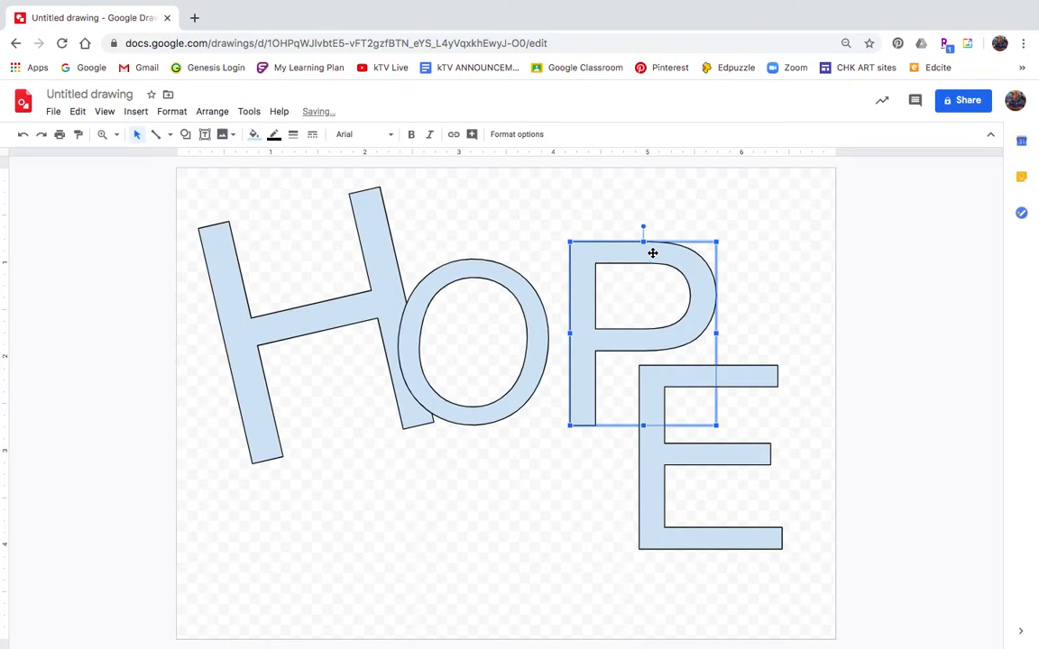
left_click_drag(650, 227, 592, 284)
- Shrink the E, tilt it slightly counterclockwise and move it up so it overlaps the bowl of the P
left_click(707, 371)
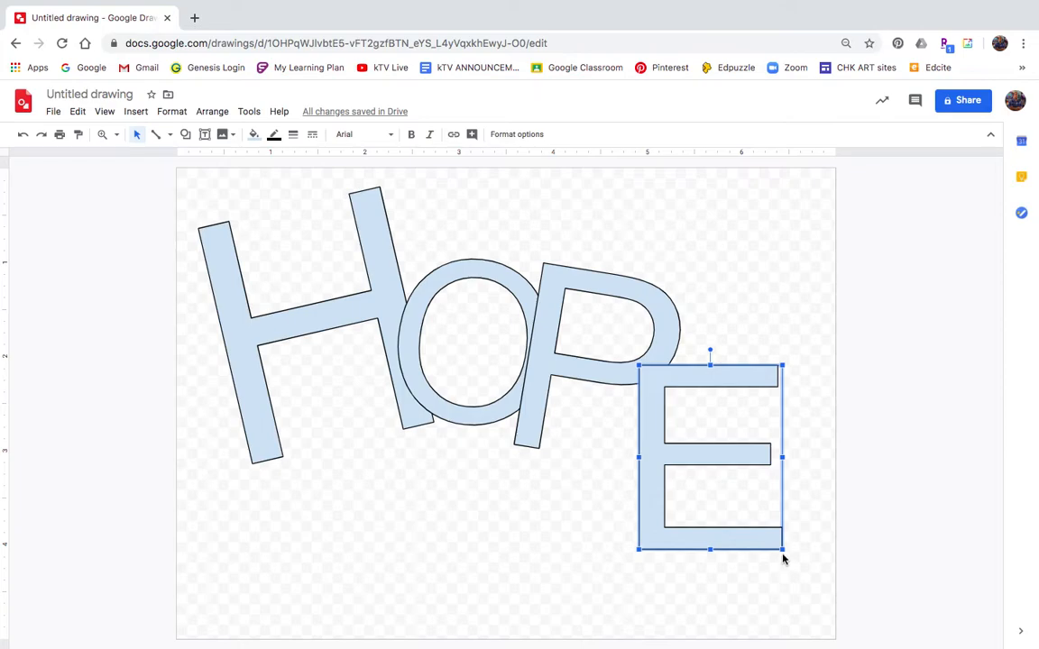
left_click_drag(783, 551, 741, 516)
left_click_drag(689, 348, 703, 328)
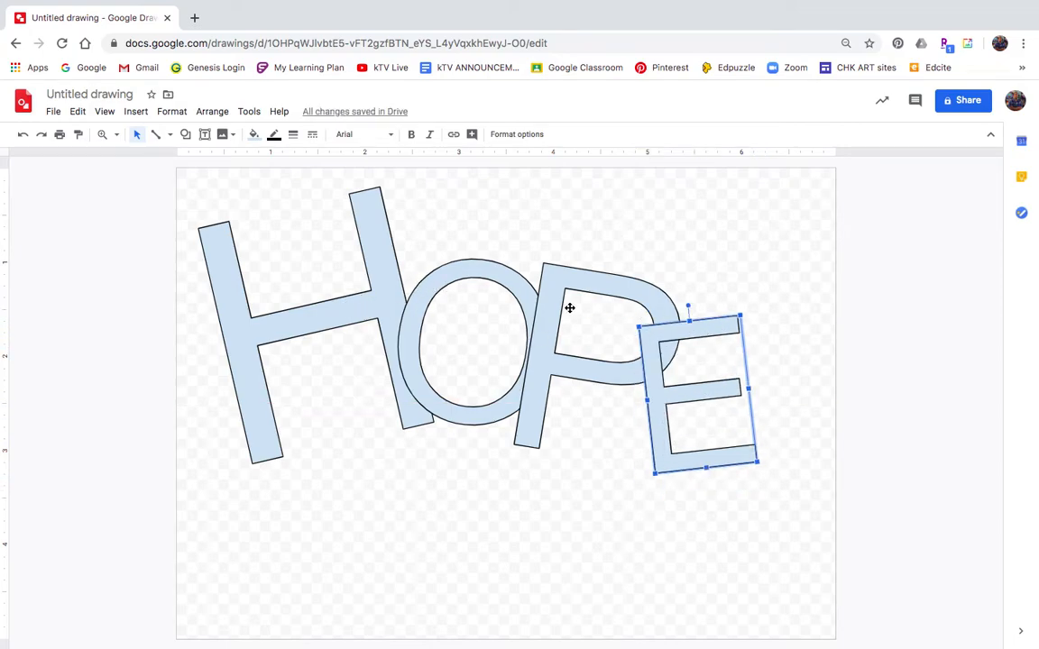
left_click_drag(711, 331, 715, 333)
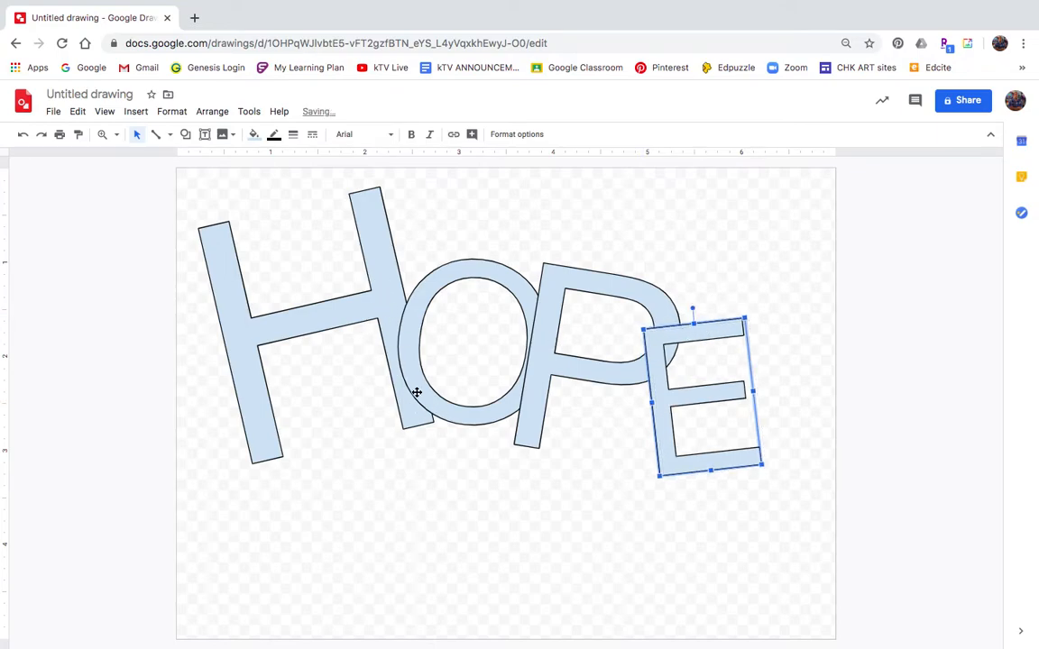
- Tilt the O slightly clockwise and reposition it between the H and P, overlapping the H's right leg
left_click_drag(483, 273, 467, 309)
left_click_drag(468, 300, 444, 322)
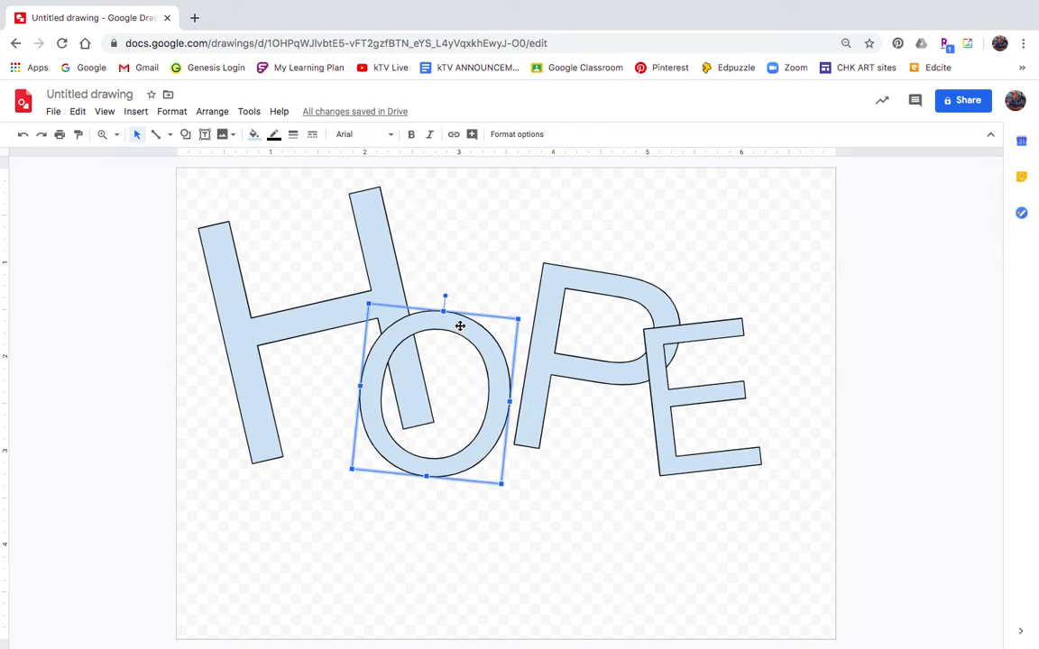
left_click_drag(460, 326, 242, 402)
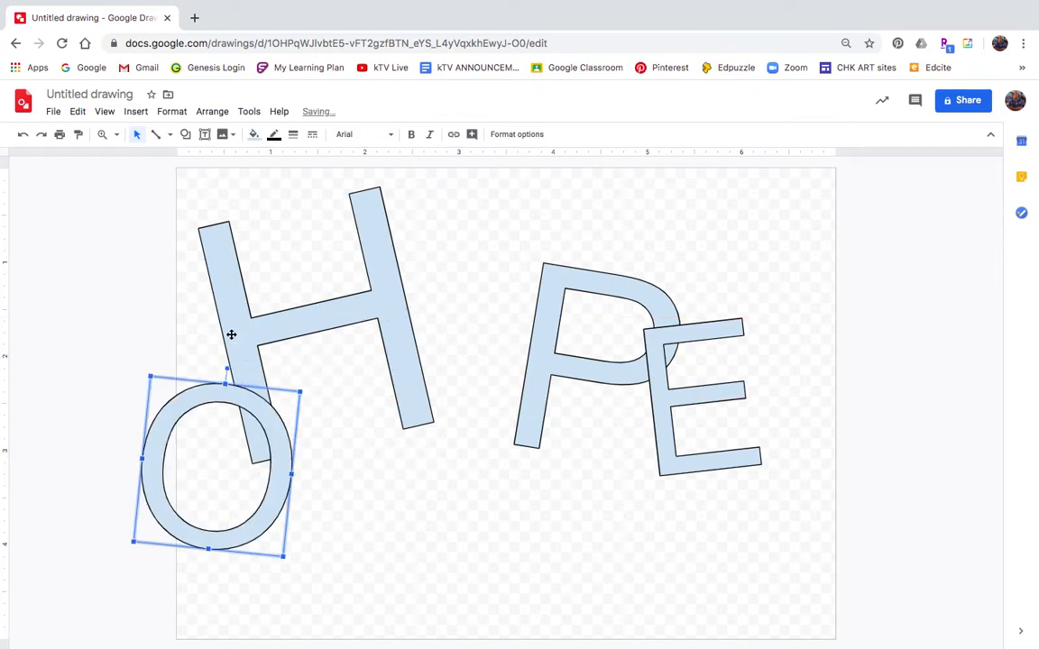
left_click_drag(240, 394, 462, 298)
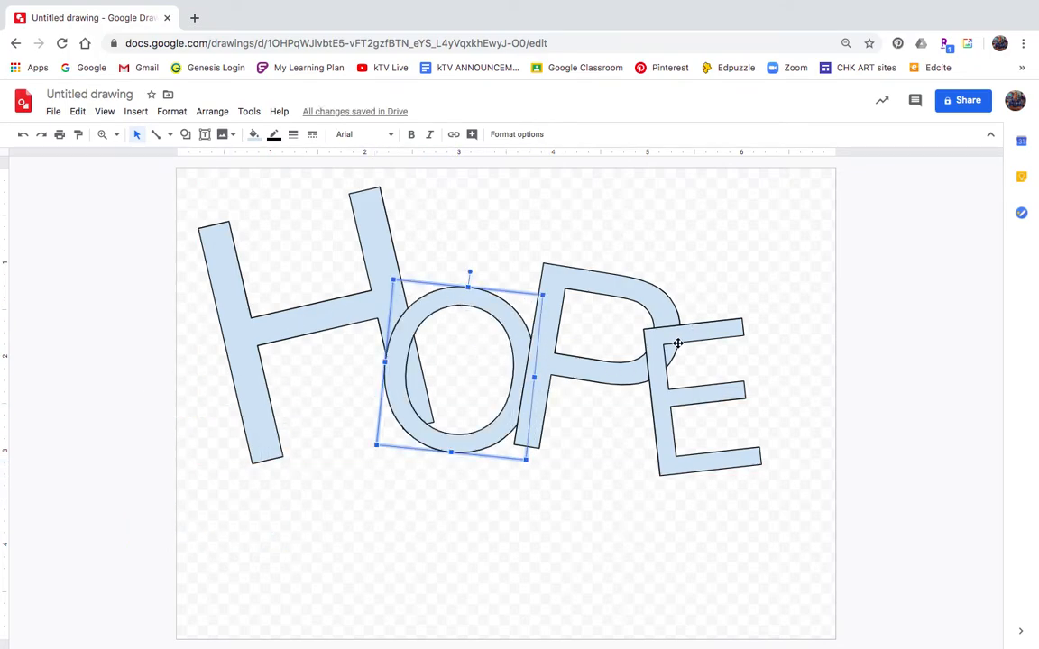
- Move all four letters together down and to the right so the word HOPE is centred on the canvas
left_click(823, 322)
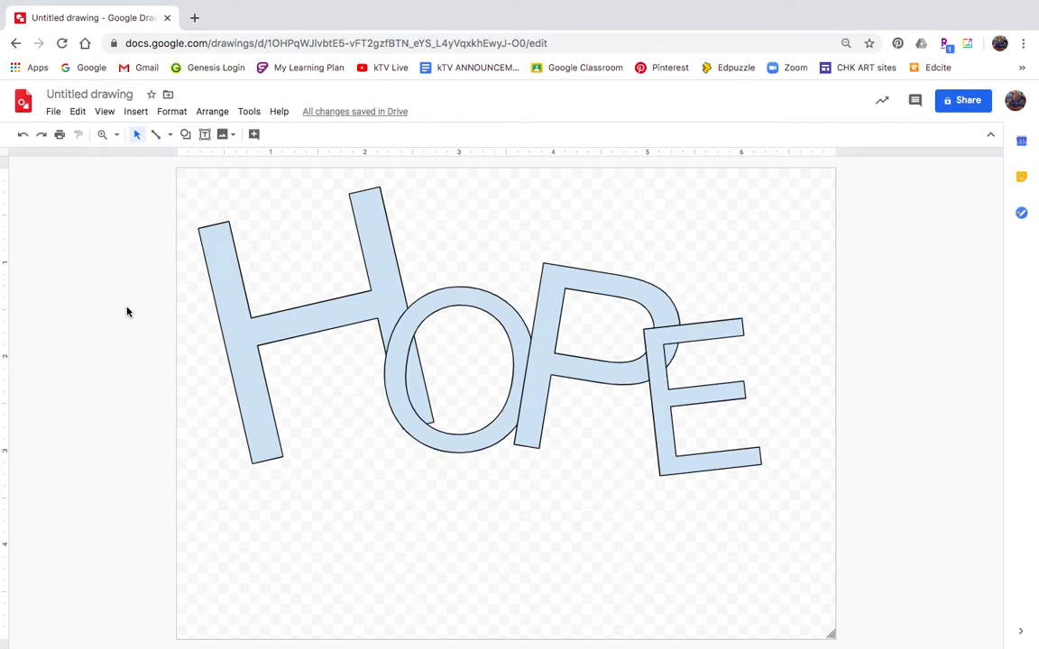
left_click_drag(171, 194, 805, 492)
left_click_drag(547, 353, 591, 432)
key("Left")
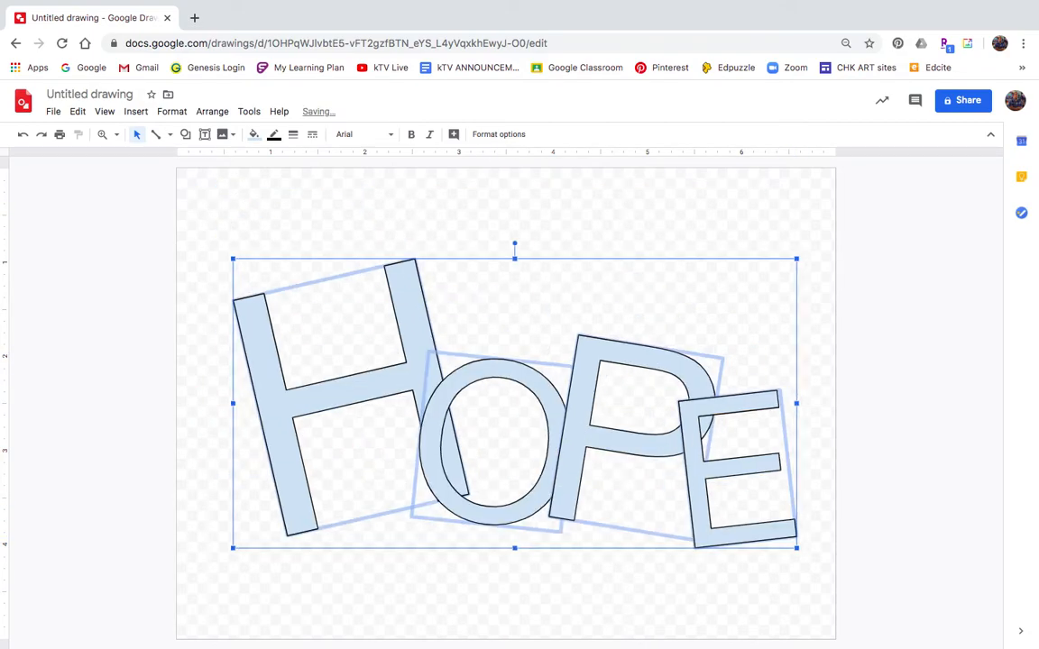
key("Up")
mouse_move(469, 370)
left_mouse_down()
mouse_move(487, 357)
mouse_move(455, 356)
mouse_move(460, 381)
left_mouse_up()
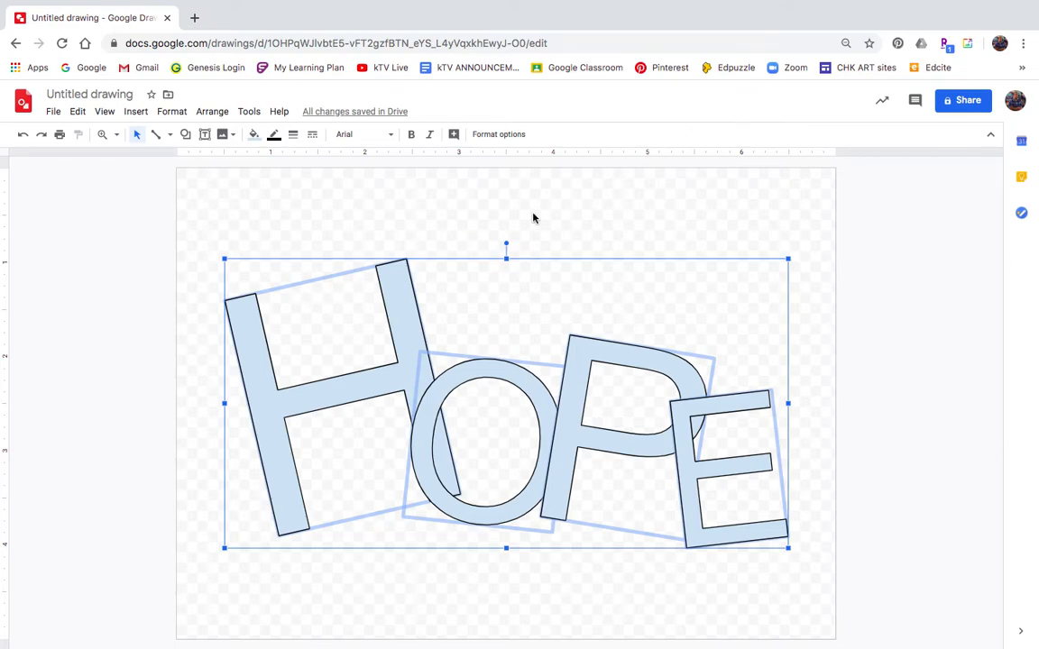
left_click(118, 348)
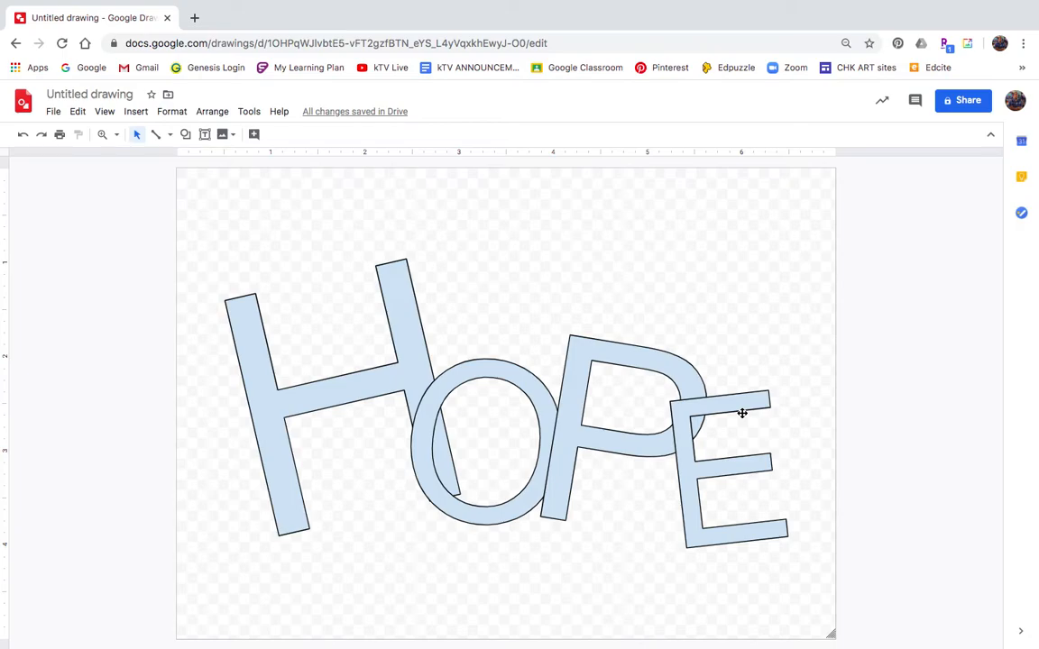
- Make the outlines of all four letters transparent and fill the letters with solid light orange
left_click_drag(204, 262, 816, 528)
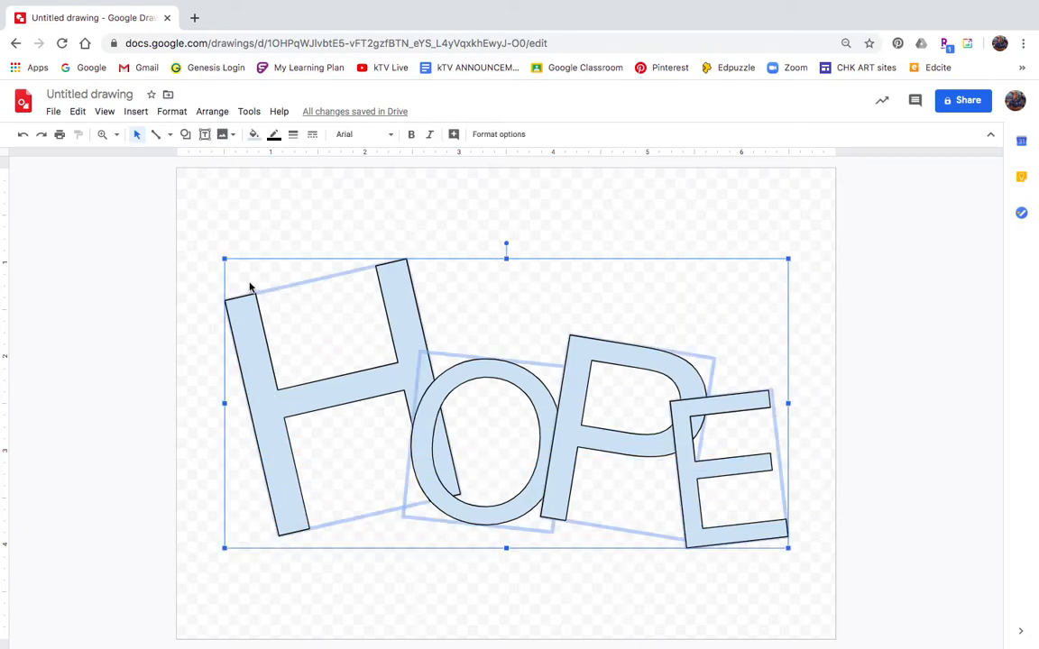
left_click(274, 135)
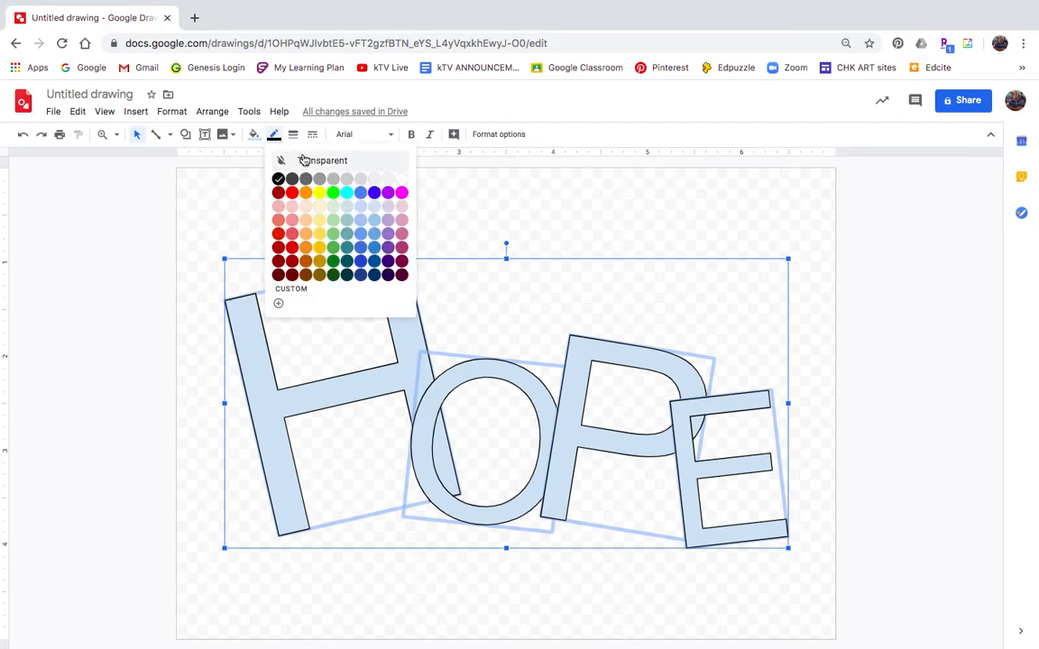
left_click(347, 167)
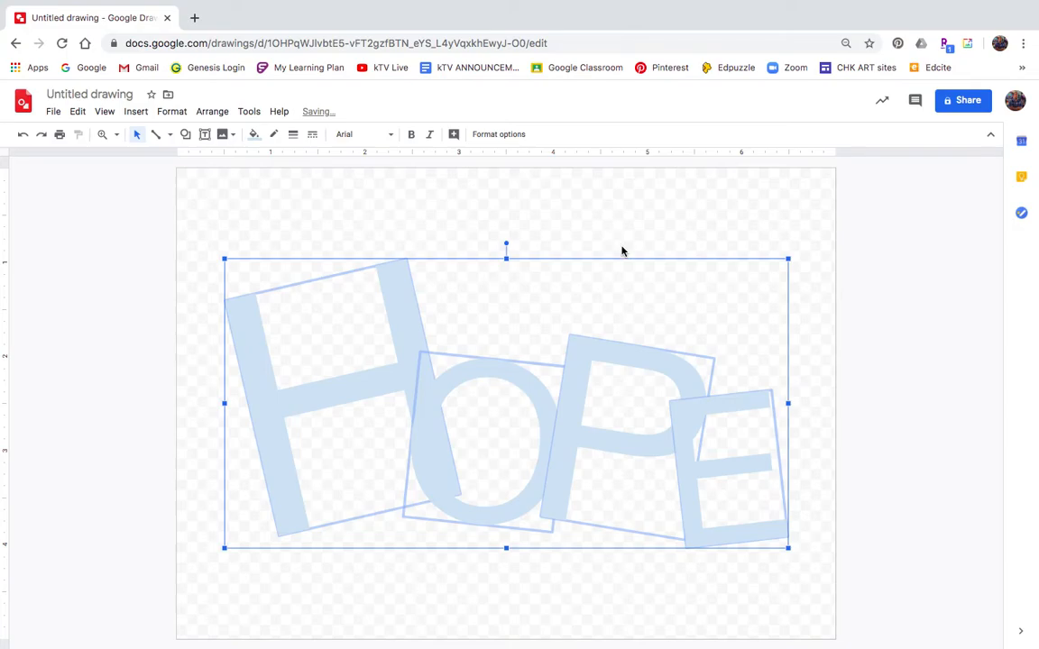
left_click(253, 134)
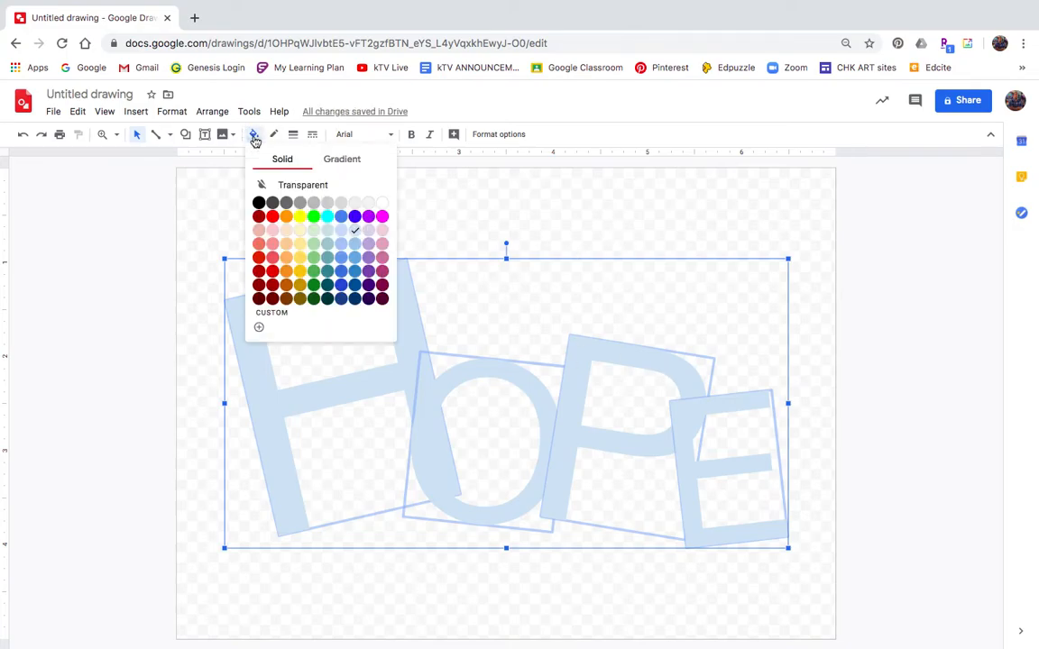
left_click(286, 258)
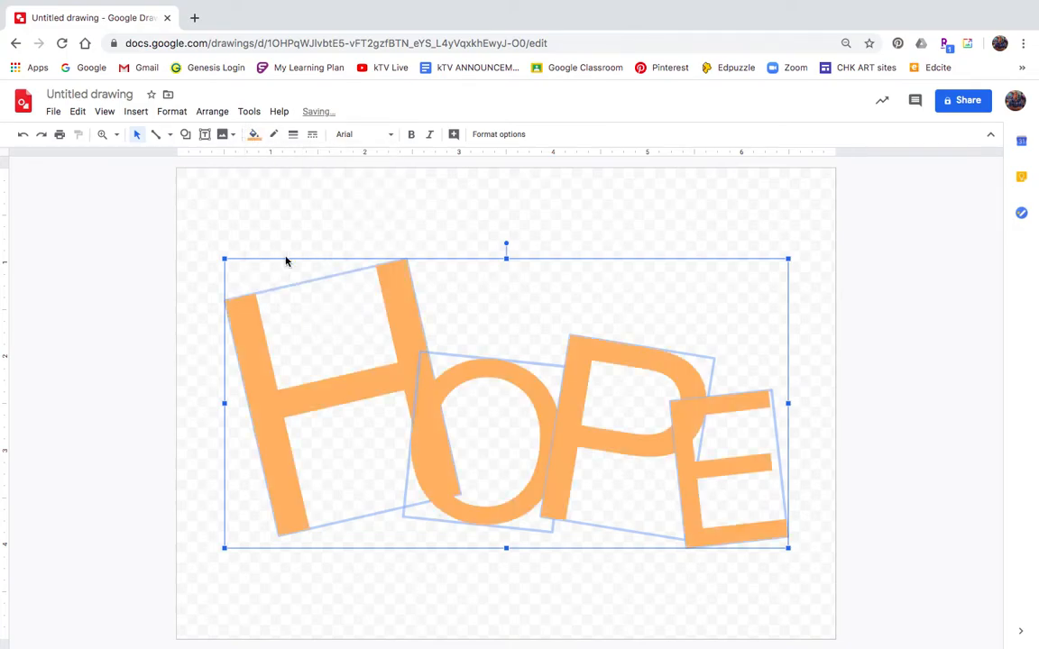
left_click(677, 214)
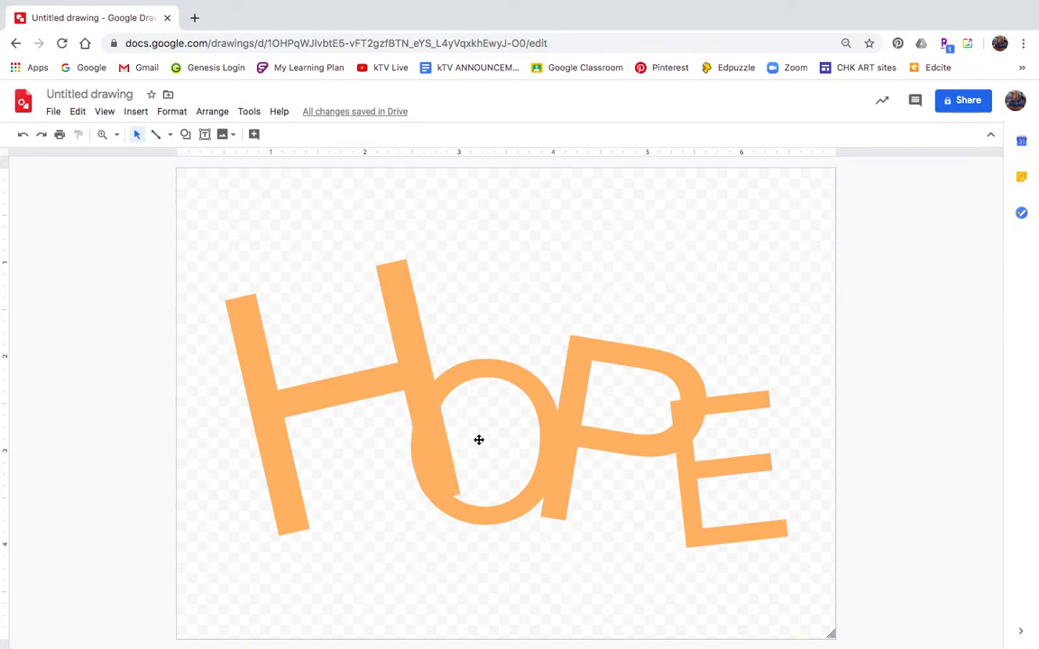
- Move the O up and to the right so it bridges the H's right leg and the P's stem
left_click(493, 371)
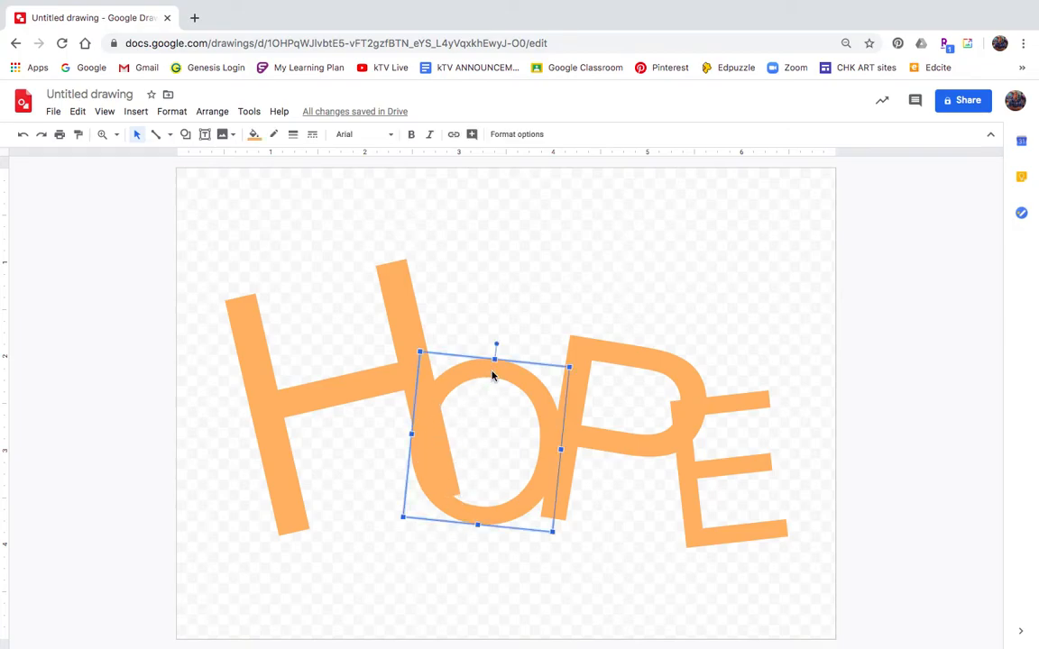
left_click_drag(493, 375, 508, 345)
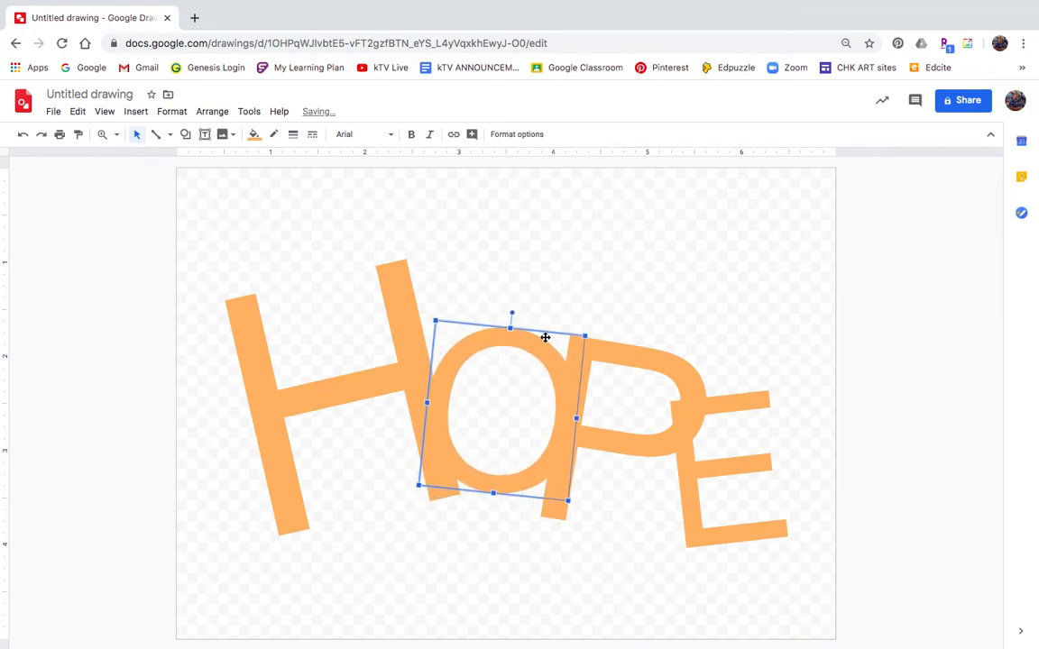
left_click(667, 311)
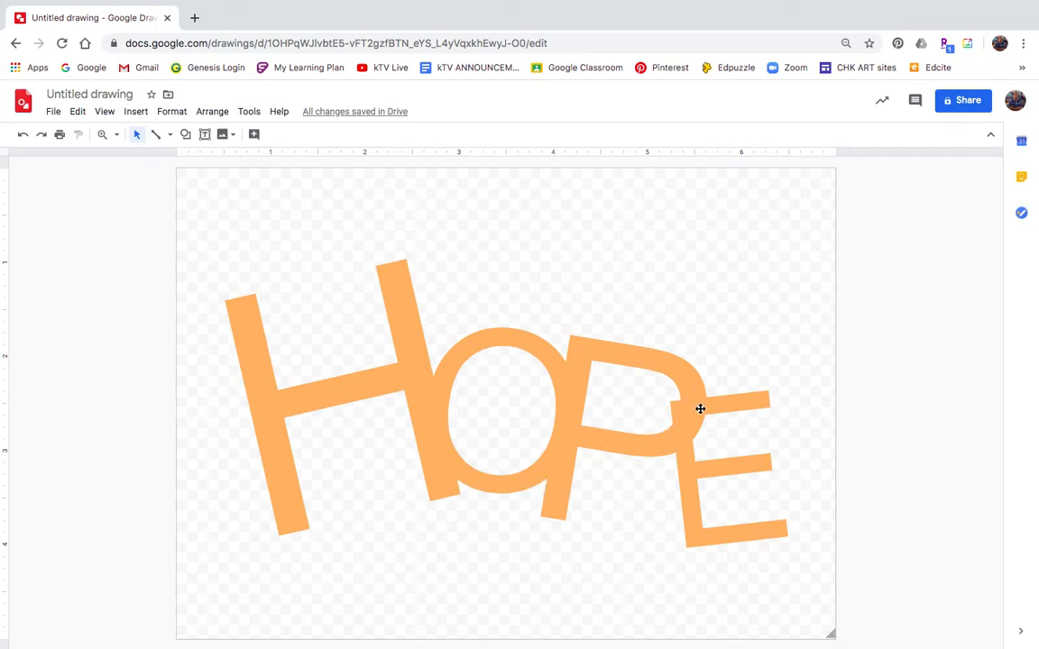
- Reposition the E slightly to the right so its upper stem overlaps only the outer edge of the P's bowl
left_click(744, 405)
left_click_drag(744, 403, 718, 399)
key("Right")
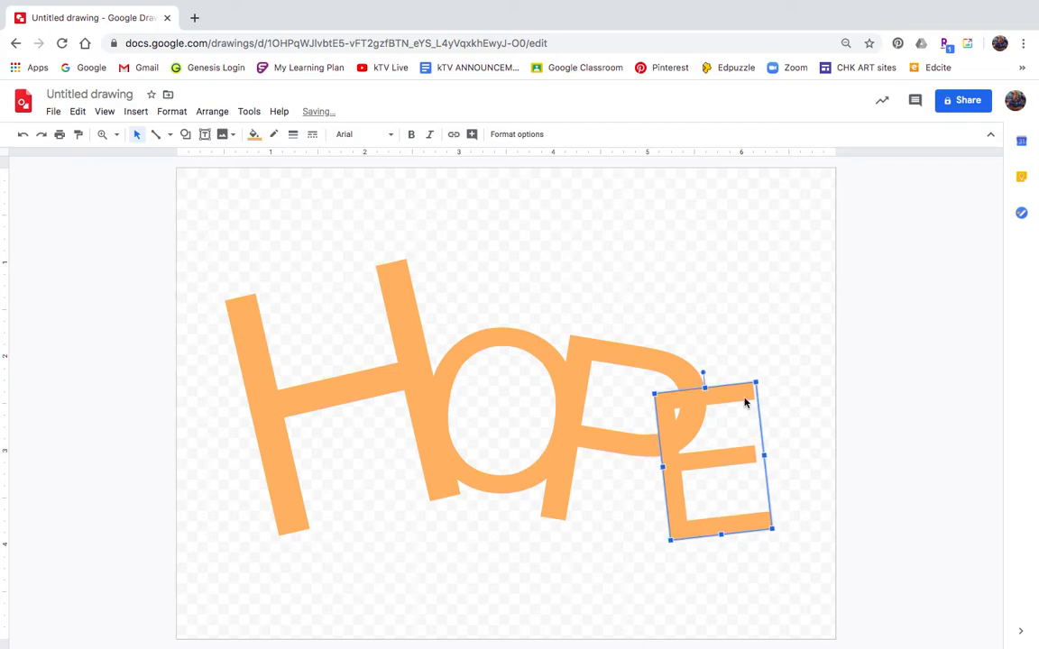
key("Right")
key("Right")
key("Right")
key("Right")
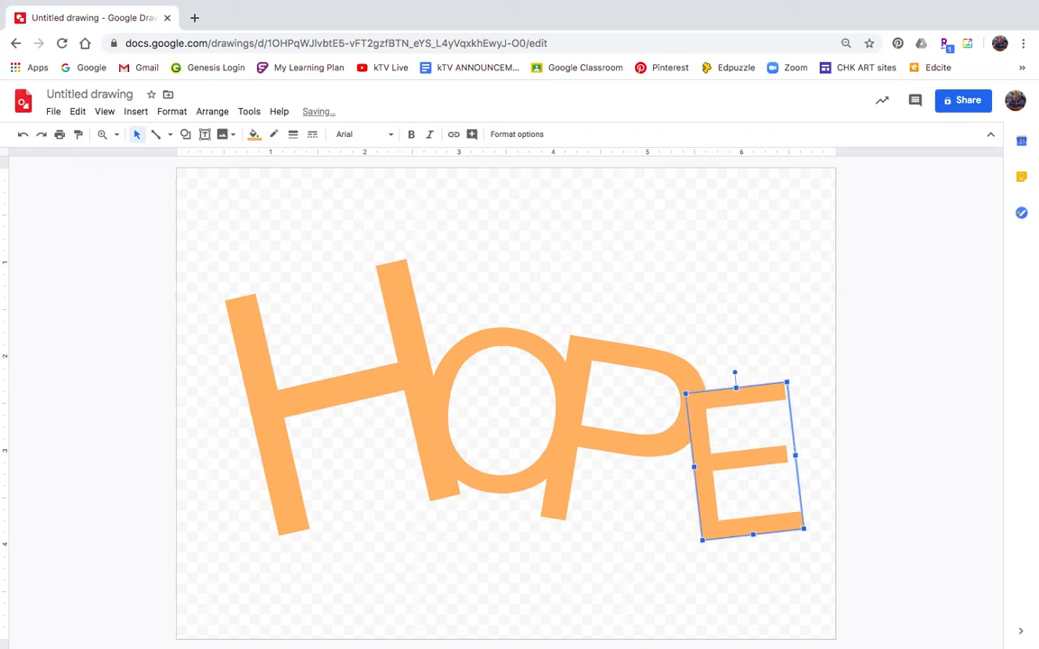
key("Down")
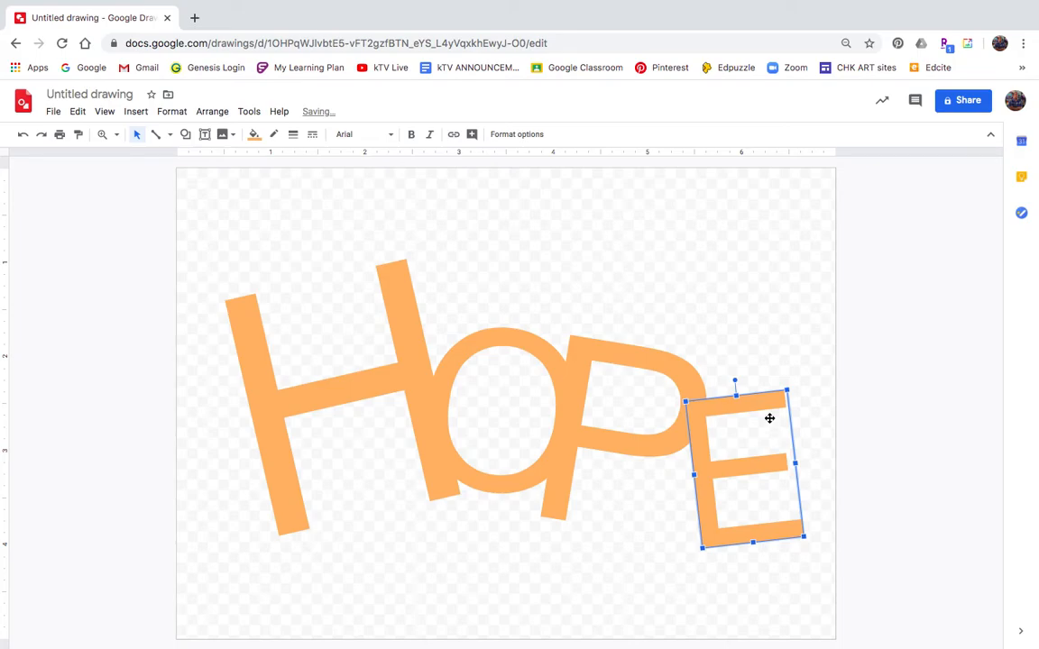
left_click(767, 241)
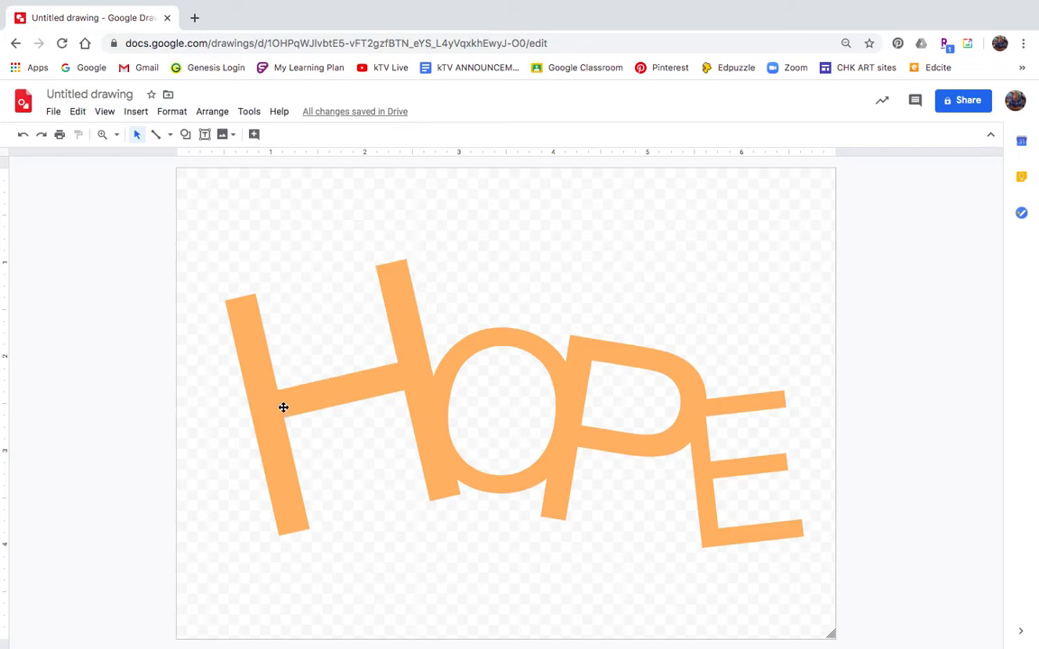
right_click(531, 236)
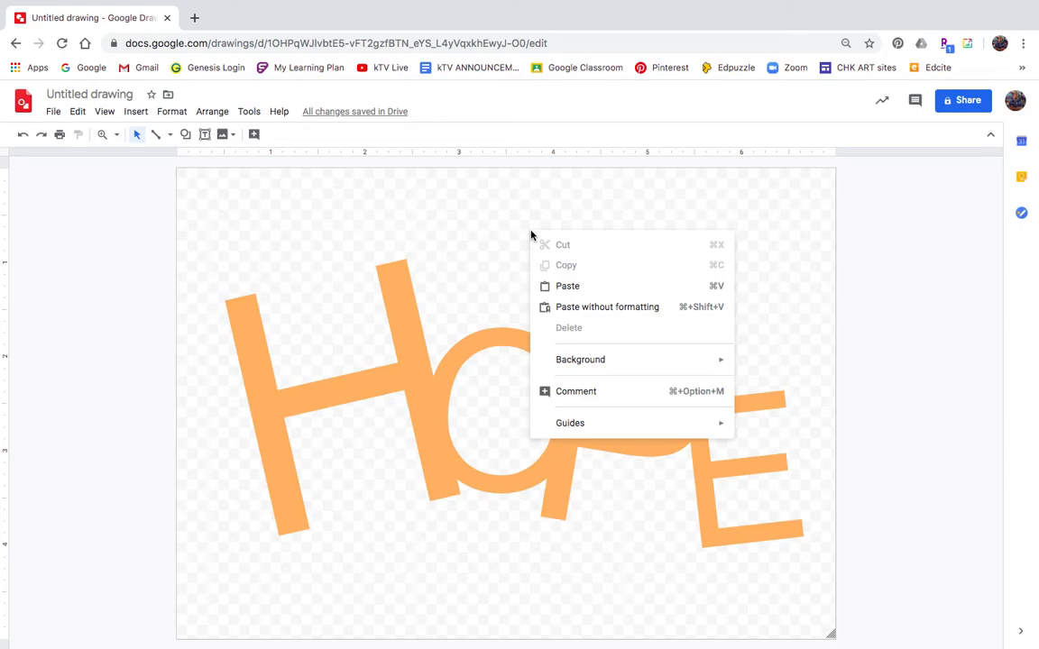
left_click(496, 219)
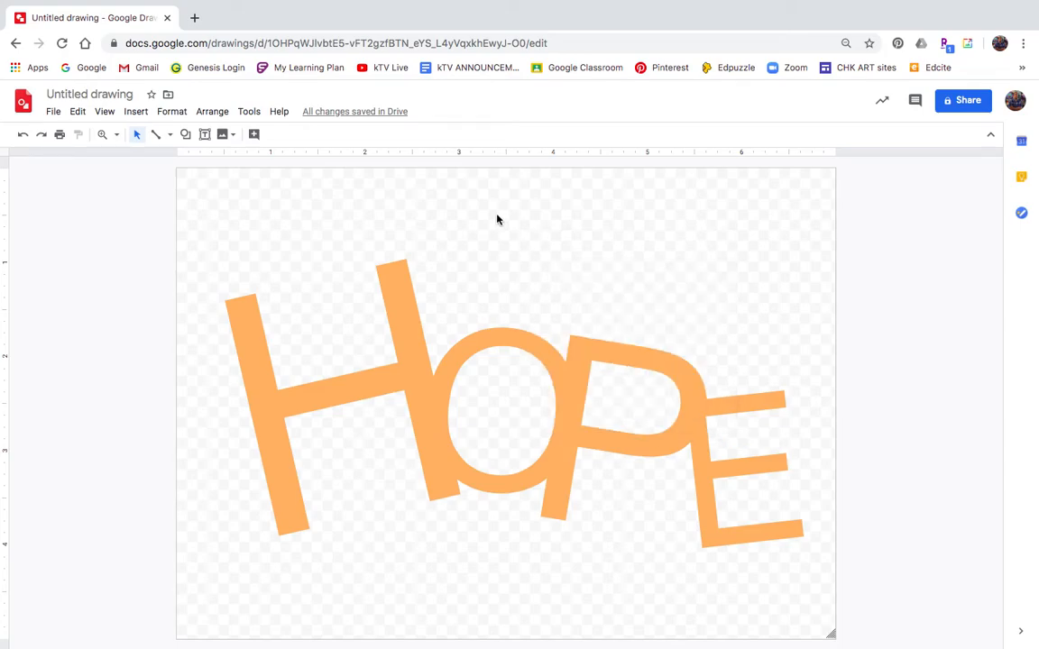
right_click(497, 219)
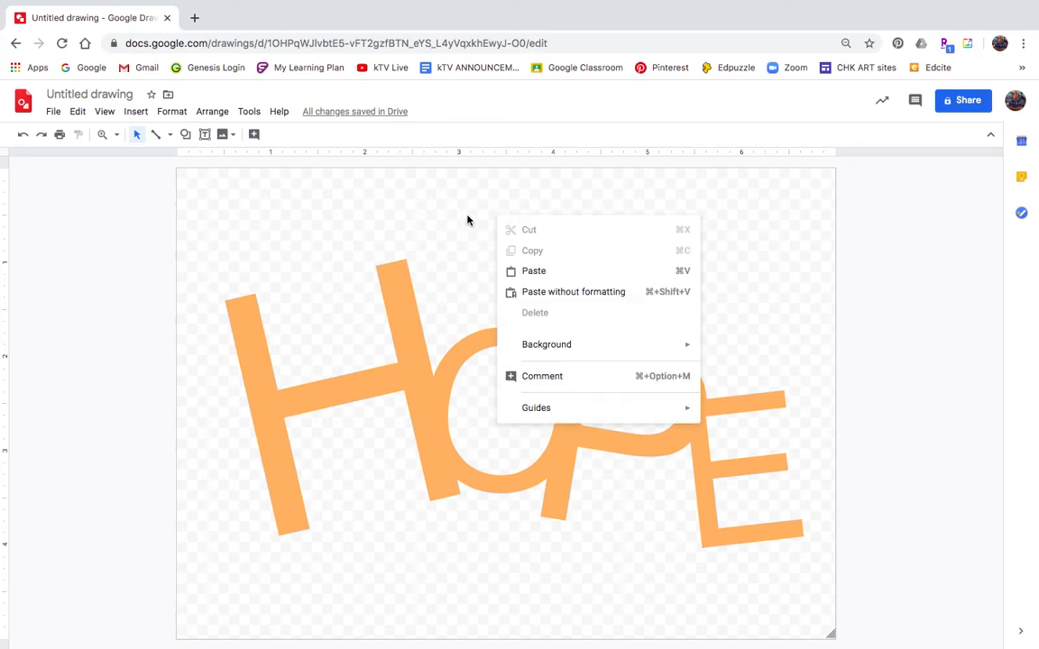
left_click(464, 233)
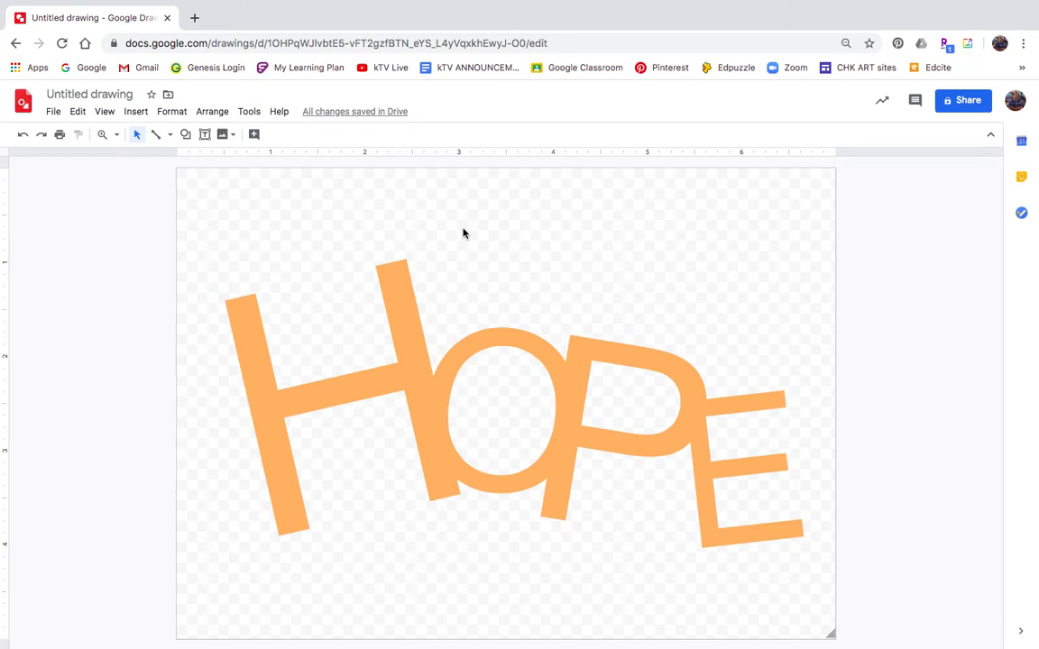
- Fill the drawing's background with a solid medium blue
right_click(464, 234)
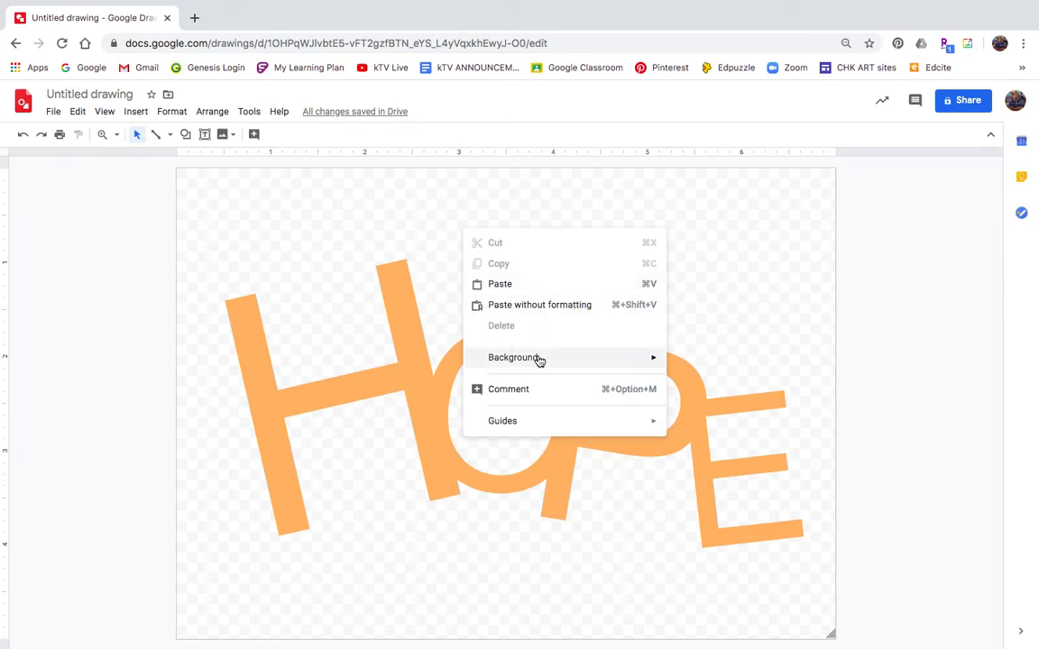
mouse_move(535, 361)
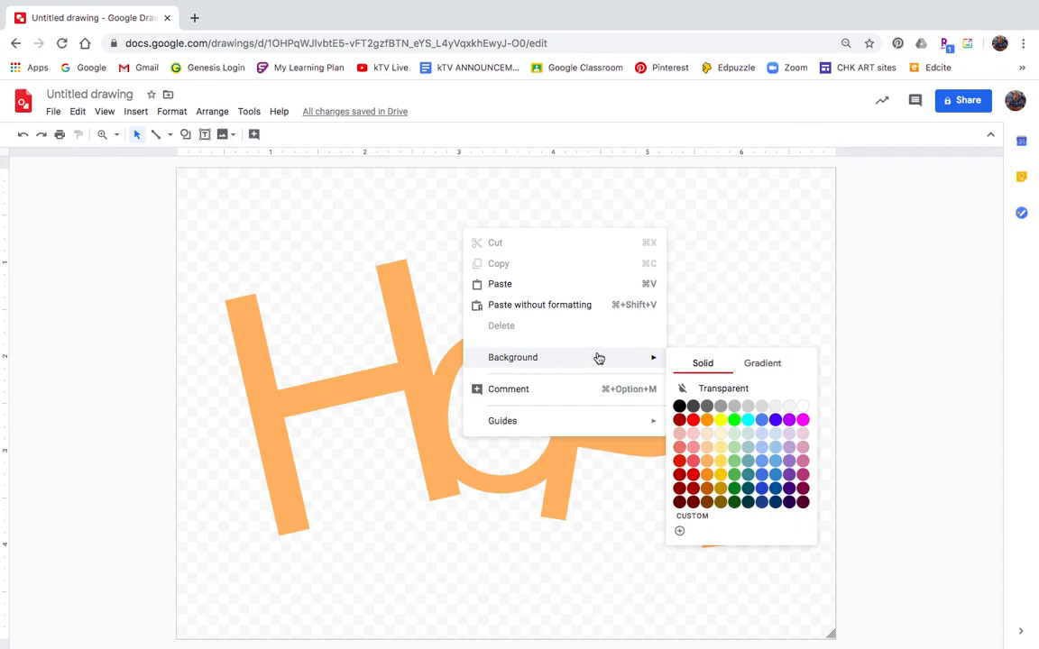
left_click(775, 464)
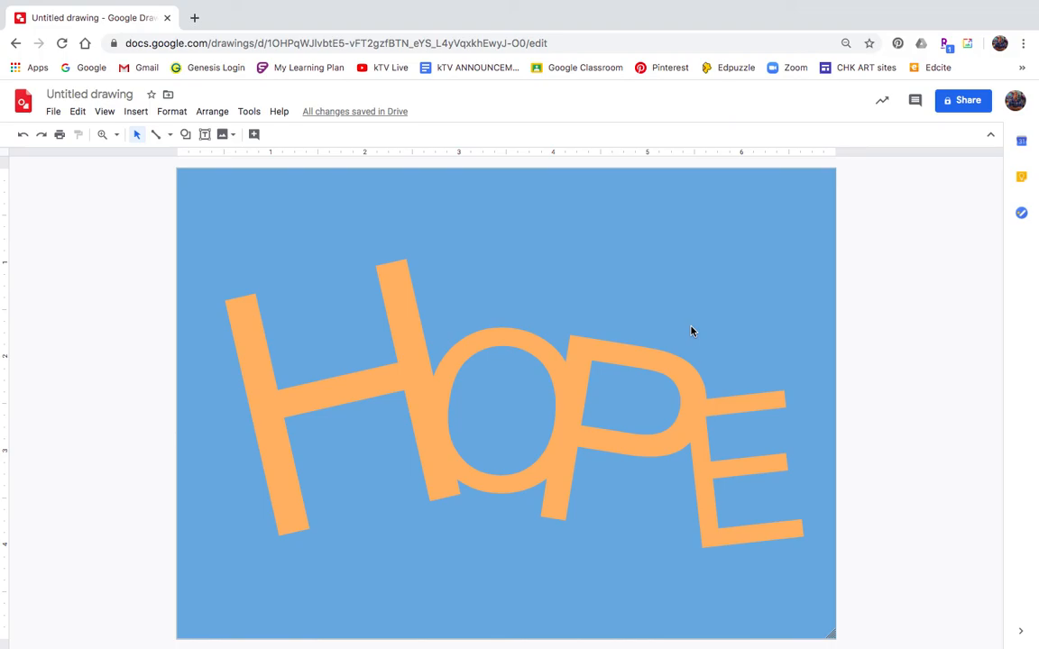
mouse_move(732, 4)
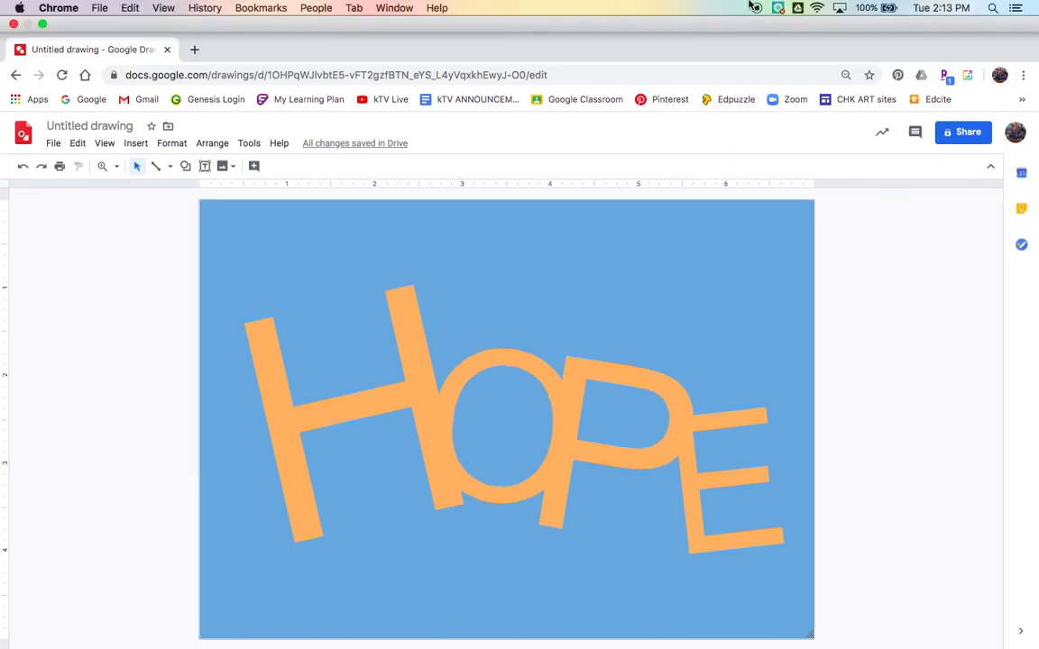